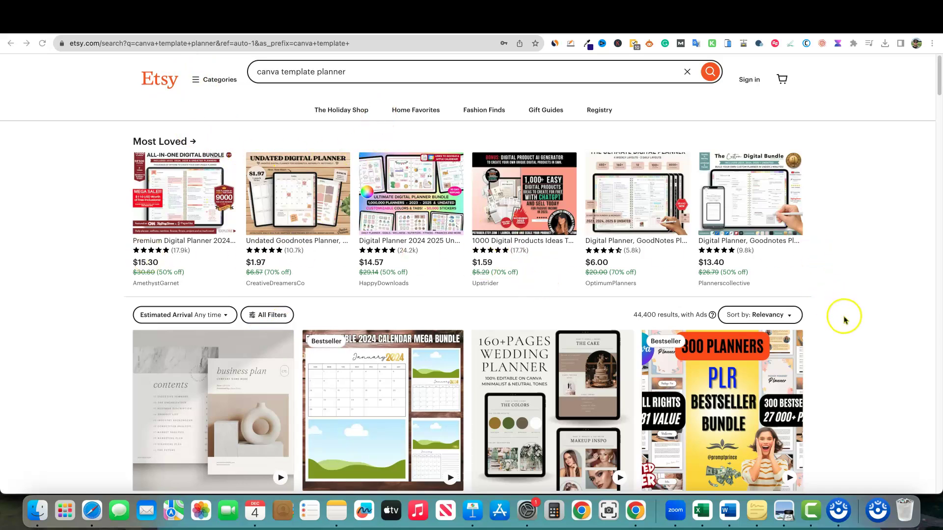
{"action": "scroll", "coordinate": [888, 277], "scroll_direction": "down", "scroll_amount": 10}
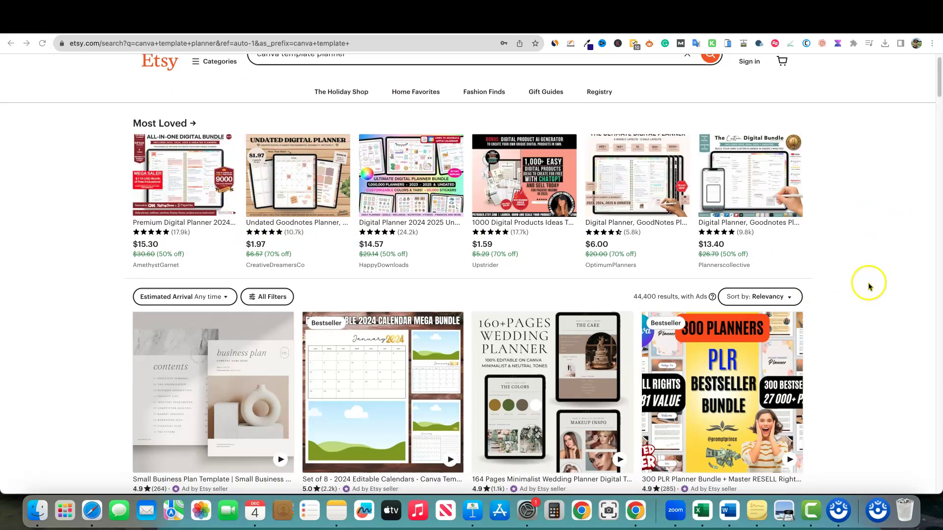
{"action": "scroll", "coordinate": [868, 285], "scroll_direction": "down", "scroll_amount": 10}
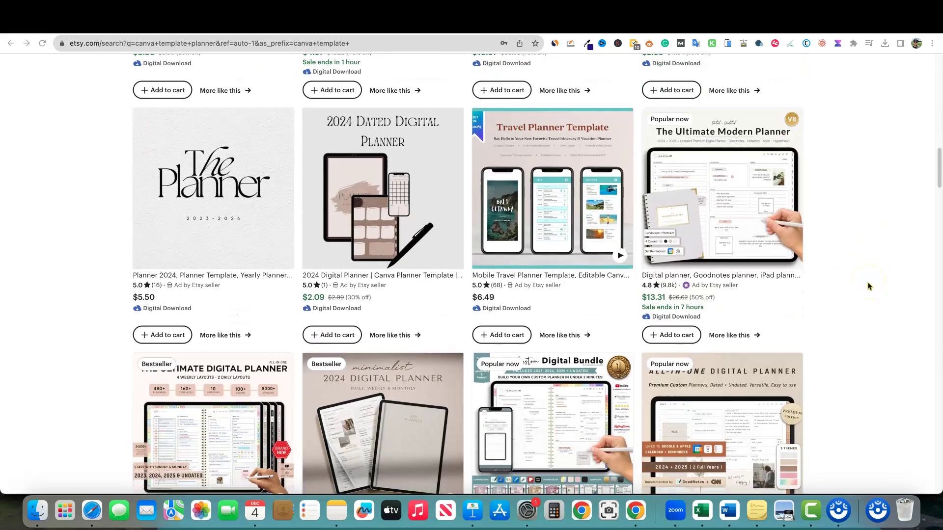
{"action": "scroll", "coordinate": [868, 286], "scroll_direction": "down", "scroll_amount": 10}
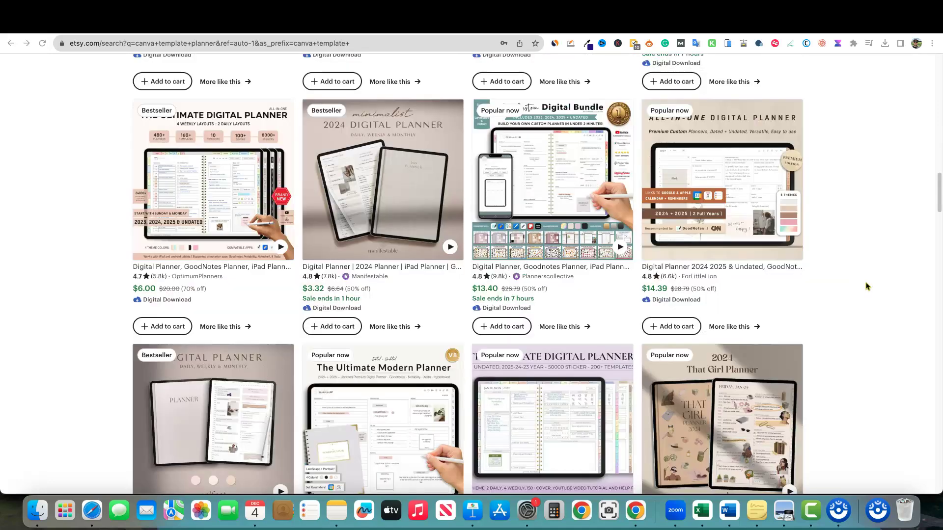
{"action": "scroll", "coordinate": [867, 286], "scroll_direction": "down", "scroll_amount": 7}
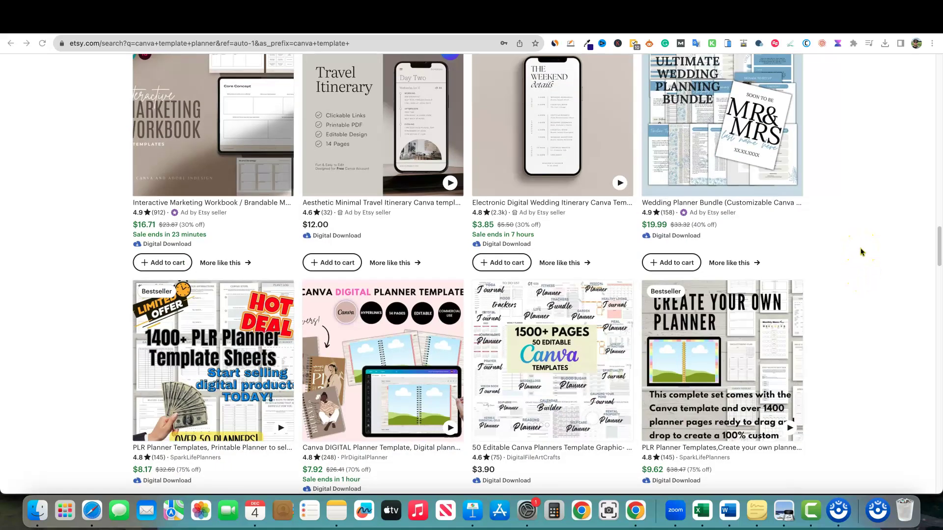
{"action": "scroll", "coordinate": [861, 252], "scroll_direction": "up", "scroll_amount": 7}
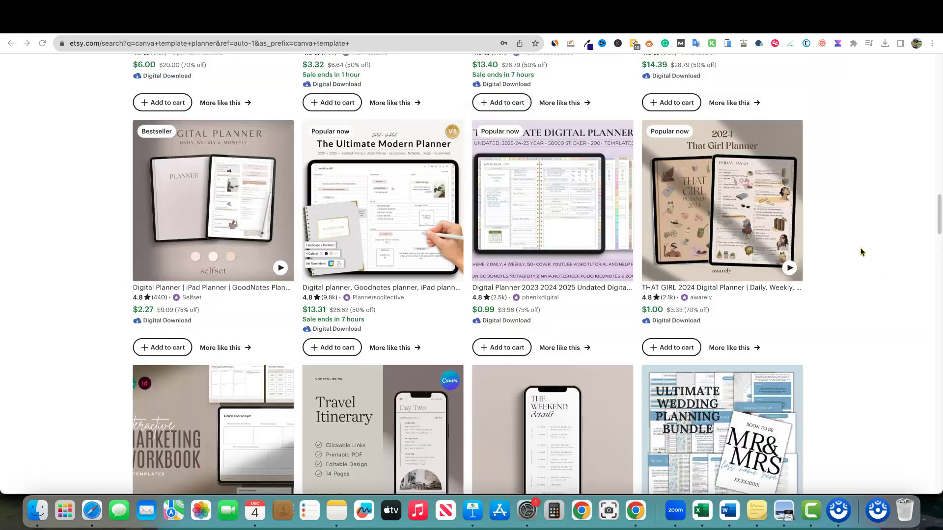
{"action": "scroll", "coordinate": [861, 252], "scroll_direction": "down", "scroll_amount": 3}
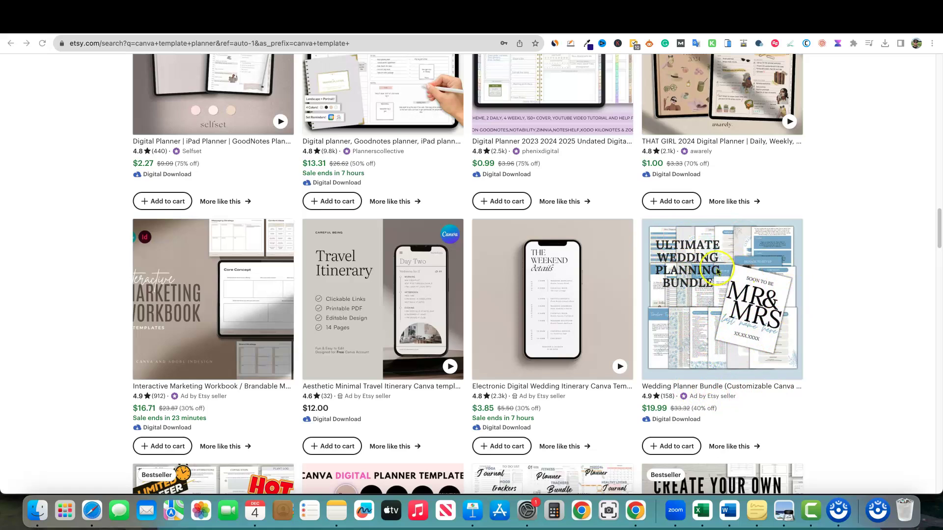
{"action": "scroll", "coordinate": [821, 268], "scroll_direction": "up", "scroll_amount": 15}
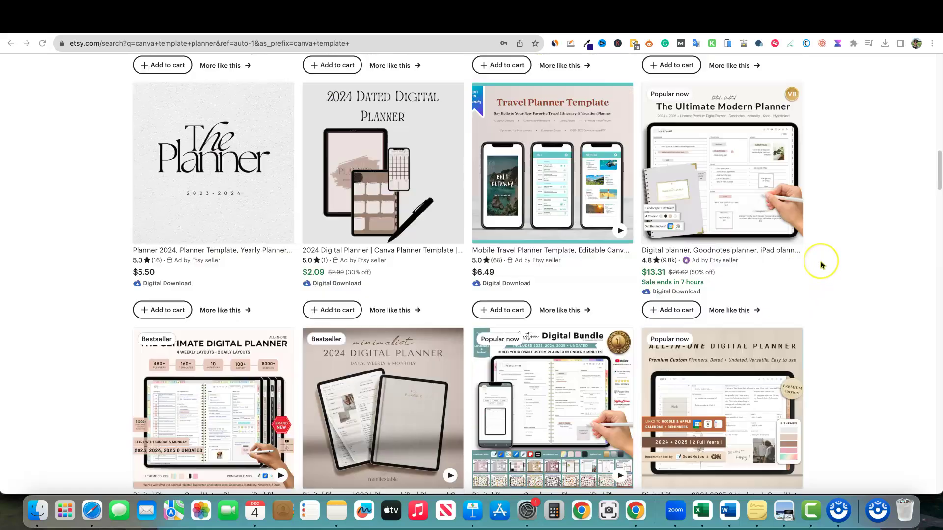
{"action": "scroll", "coordinate": [762, 267], "scroll_direction": "down", "scroll_amount": 3}
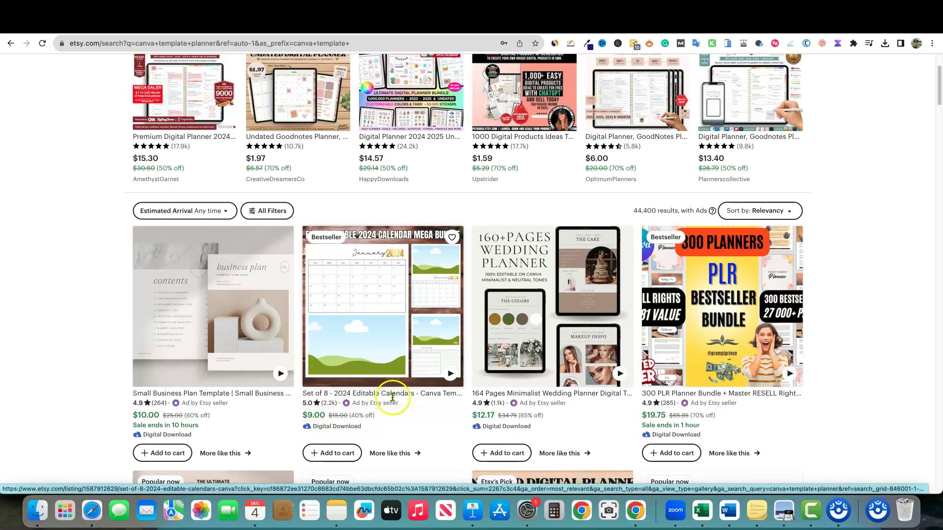
Step: Open the 'Set of 8 - 2024 Editable Calendars' listing and browse its preview images, ending on the first
{"action": "left_click", "coordinate": [435, 396]}
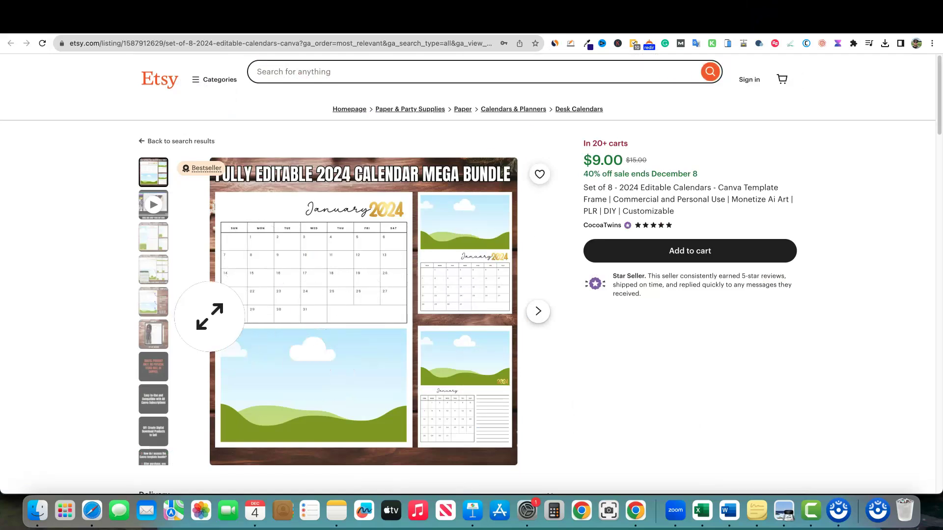
{"action": "left_click", "coordinate": [158, 235]}
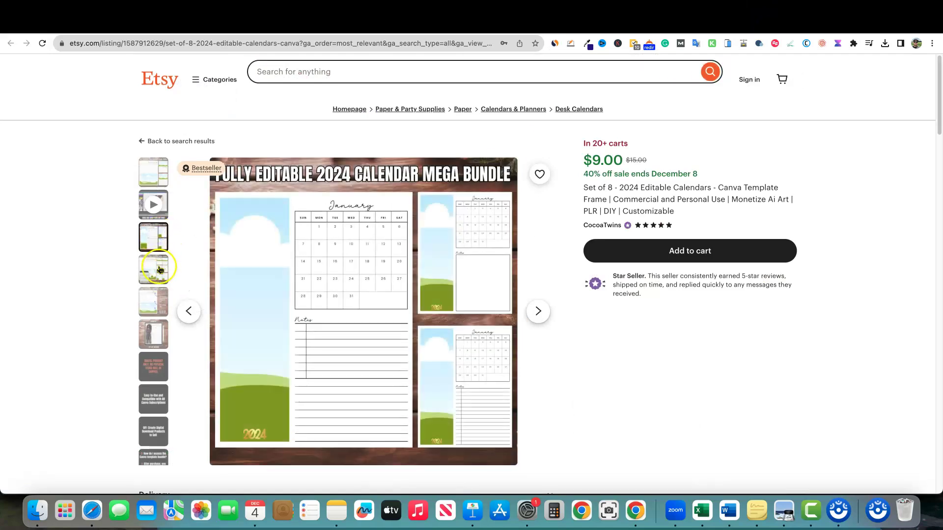
{"action": "left_click", "coordinate": [159, 270]}
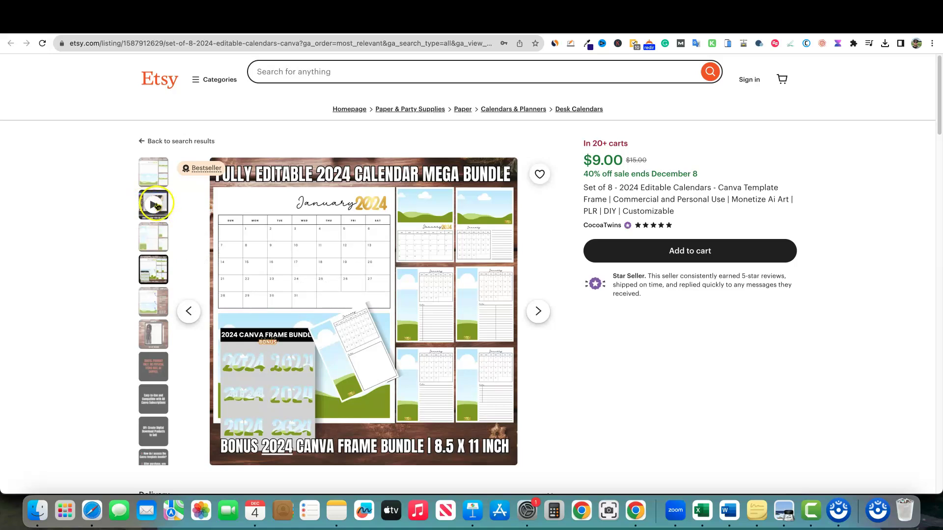
{"action": "left_click", "coordinate": [153, 172]}
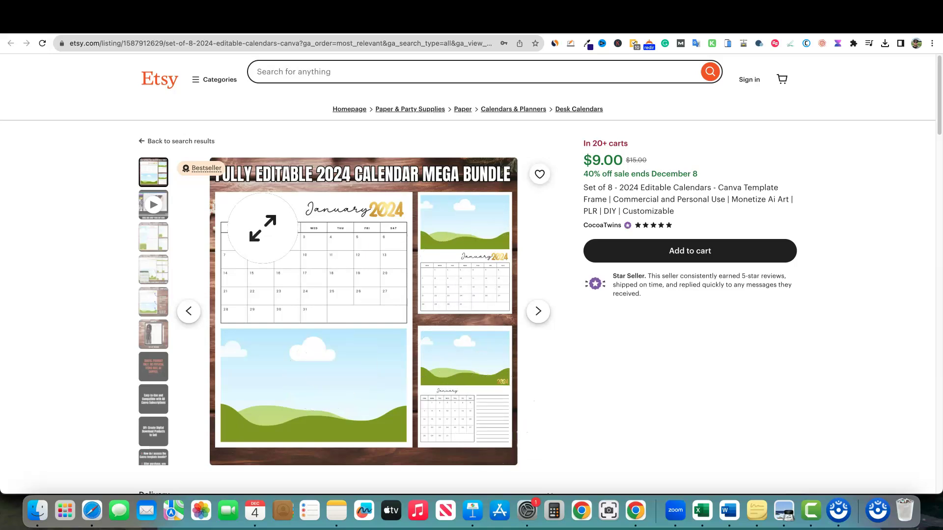
Step: Scroll through the Coloring Book Design Project folder, then return to the blank January 2024 calendar results
{"action": "left_click", "coordinate": [280, 21]}
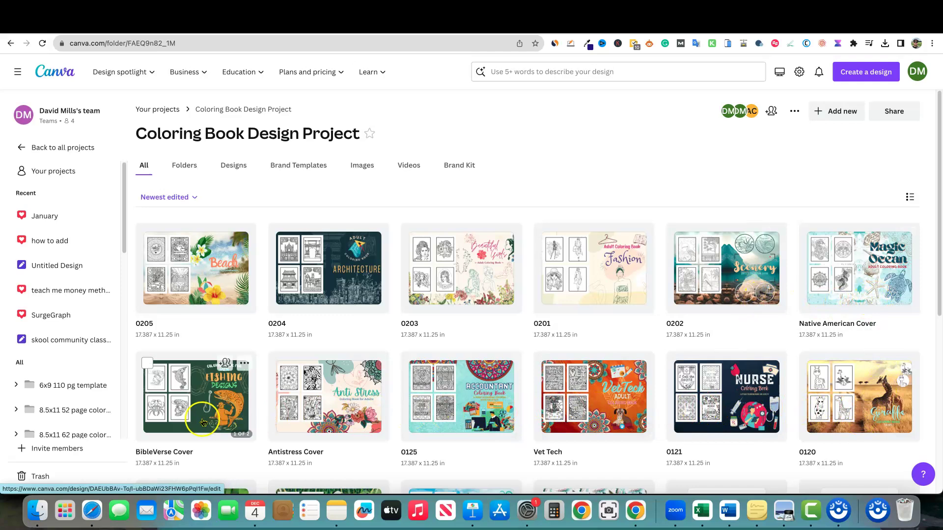
{"action": "scroll", "coordinate": [423, 368], "scroll_direction": "down", "scroll_amount": 5}
{"action": "scroll", "coordinate": [422, 367], "scroll_direction": "down", "scroll_amount": 2}
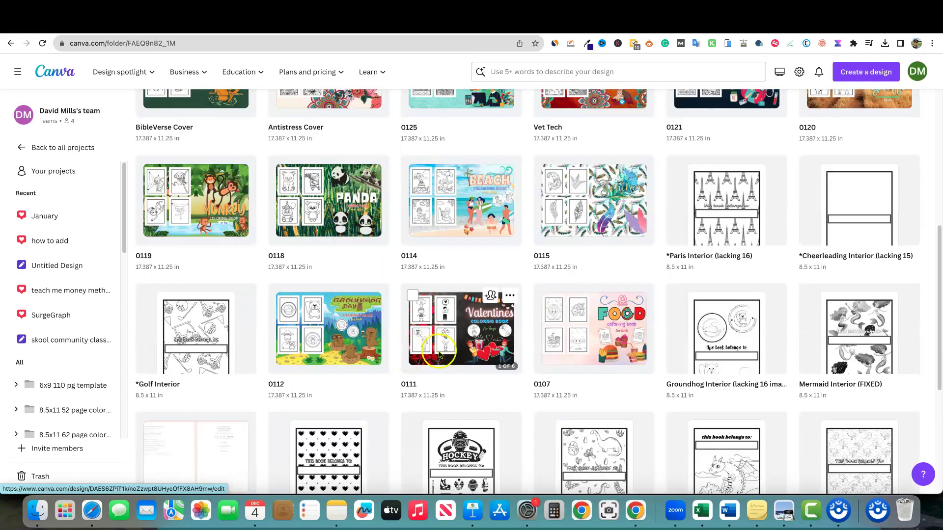
{"action": "scroll", "coordinate": [413, 294], "scroll_direction": "up", "scroll_amount": 1}
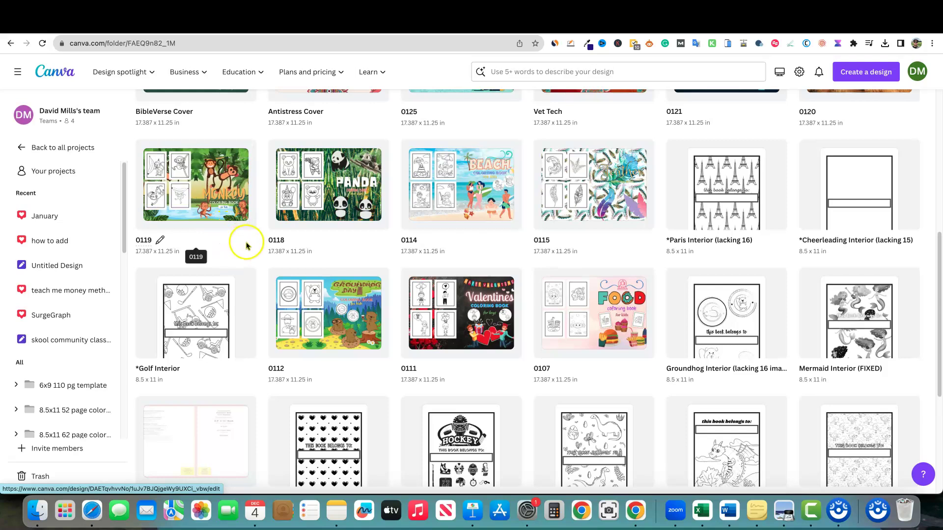
{"action": "scroll", "coordinate": [629, 246], "scroll_direction": "up", "scroll_amount": 5}
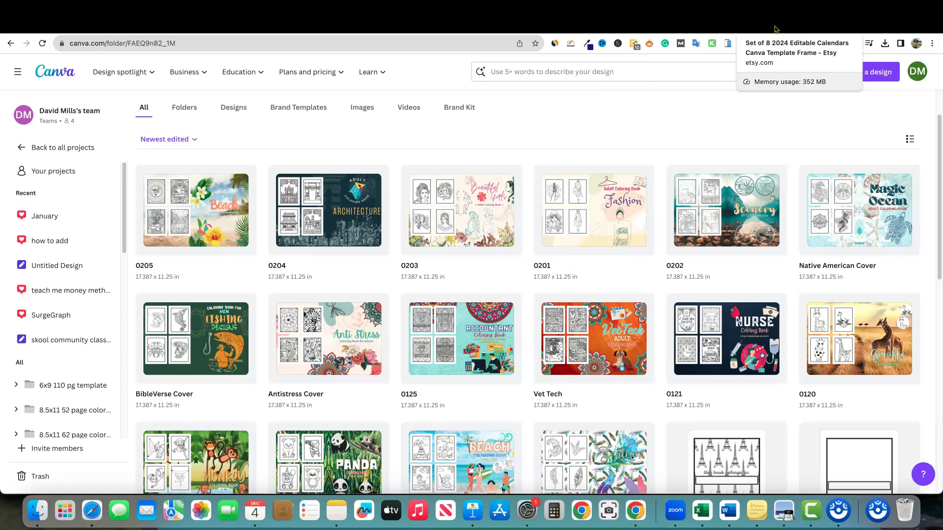
{"action": "left_click", "coordinate": [836, 27]}
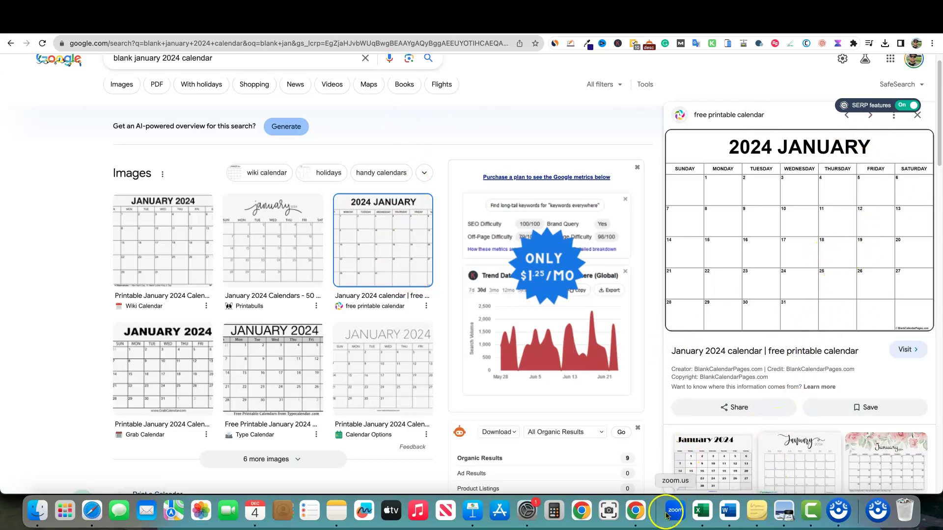
Step: Screenshot the blank January 2024 calendar image and go back to Canva's Projects page
{"action": "left_click", "coordinate": [614, 513]}
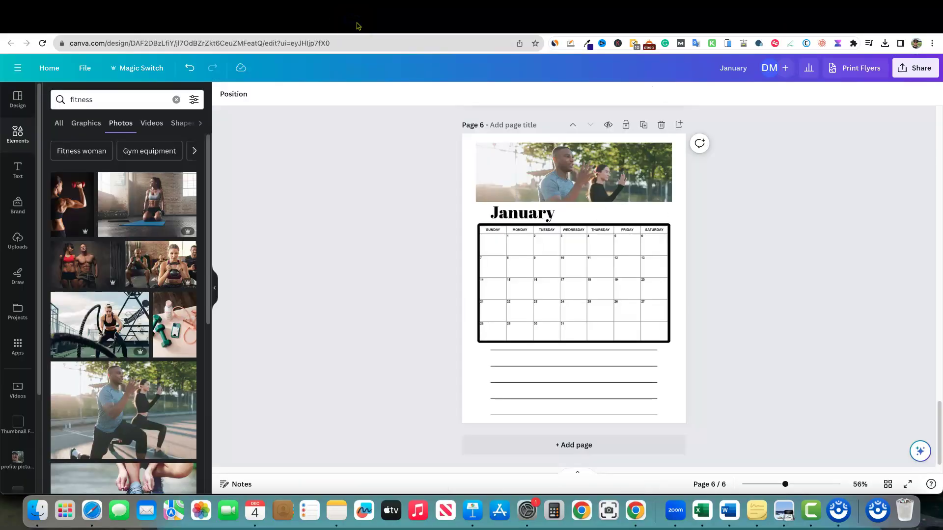
{"action": "left_click", "coordinate": [435, 21]}
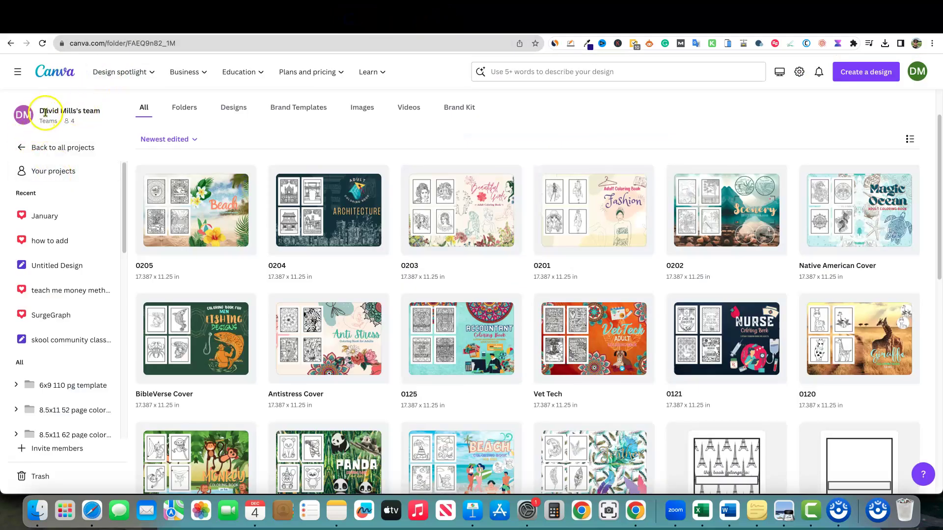
{"action": "left_click", "coordinate": [41, 147]}
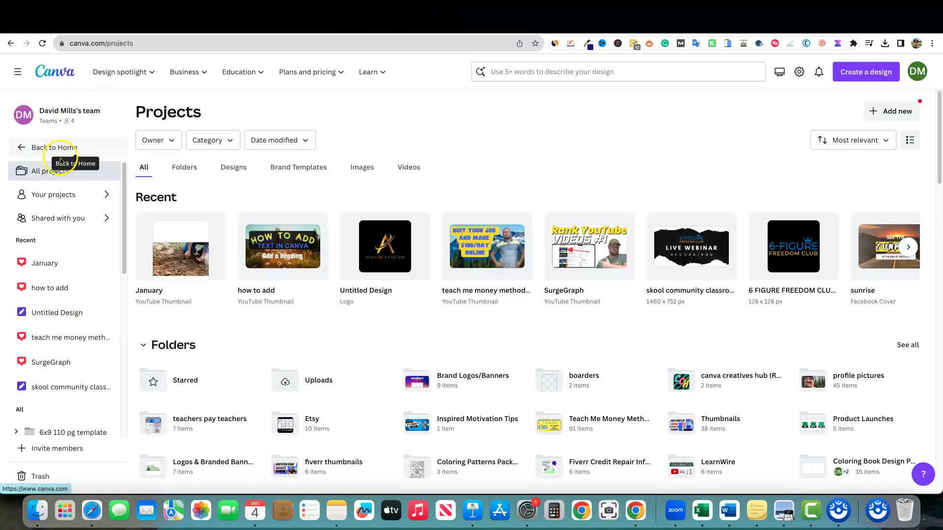
Step: Create a new custom-size design of 8.5 × 11 inches
{"action": "left_click", "coordinate": [879, 74]}
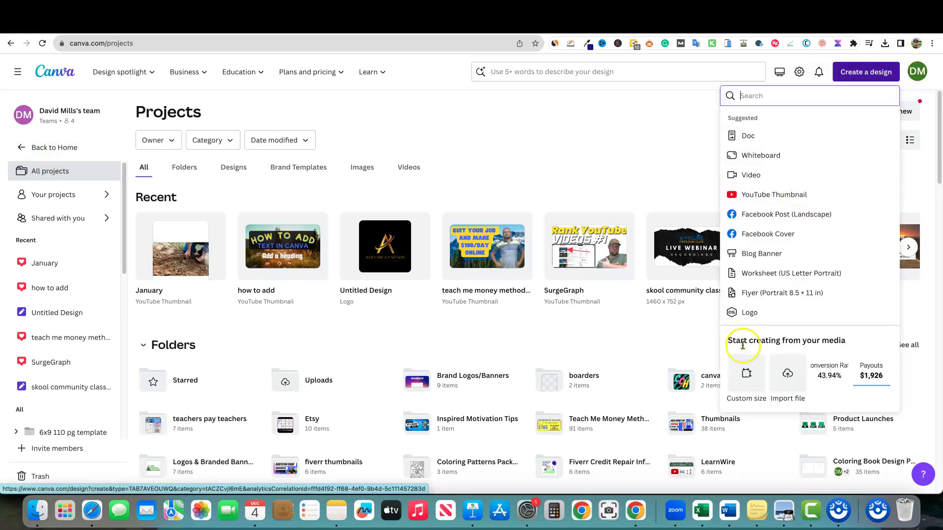
{"action": "left_click", "coordinate": [746, 373]}
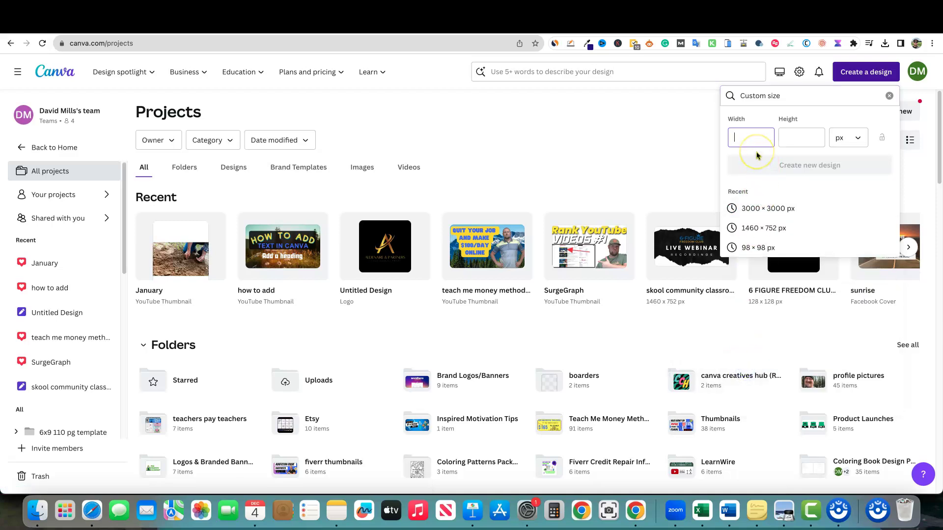
{"action": "key", "text": "Tab"}
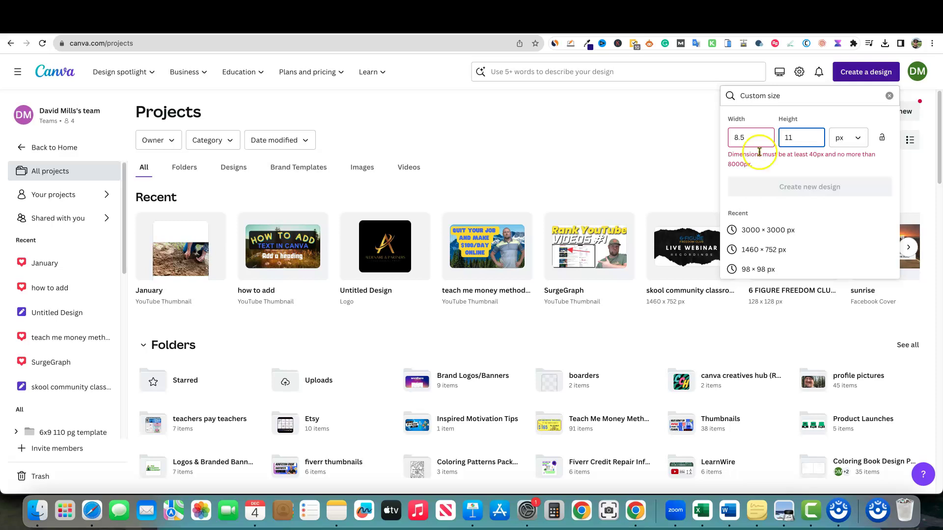
{"action": "type", "text": "11"}
{"action": "left_click", "coordinate": [760, 164]}
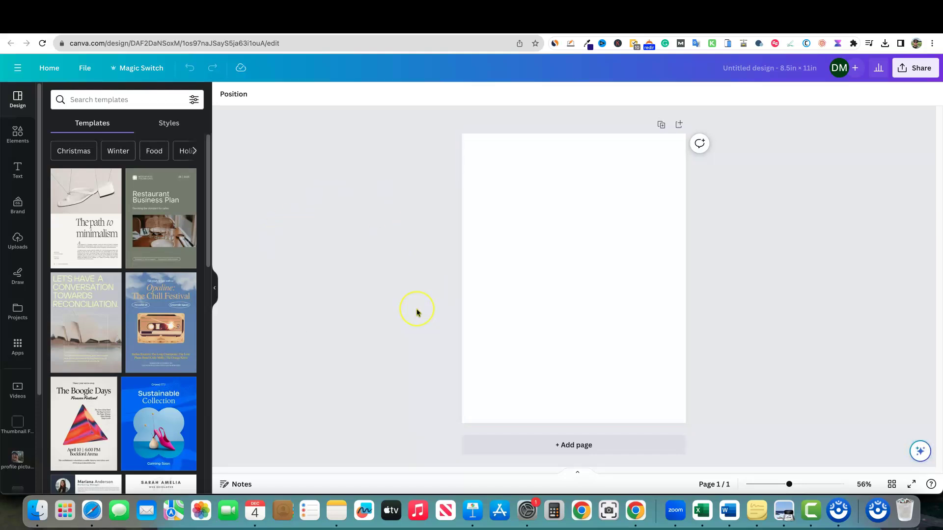
Step: Paste the calendar screenshot onto the blank page and move it lower
{"action": "left_click", "coordinate": [515, 262]}
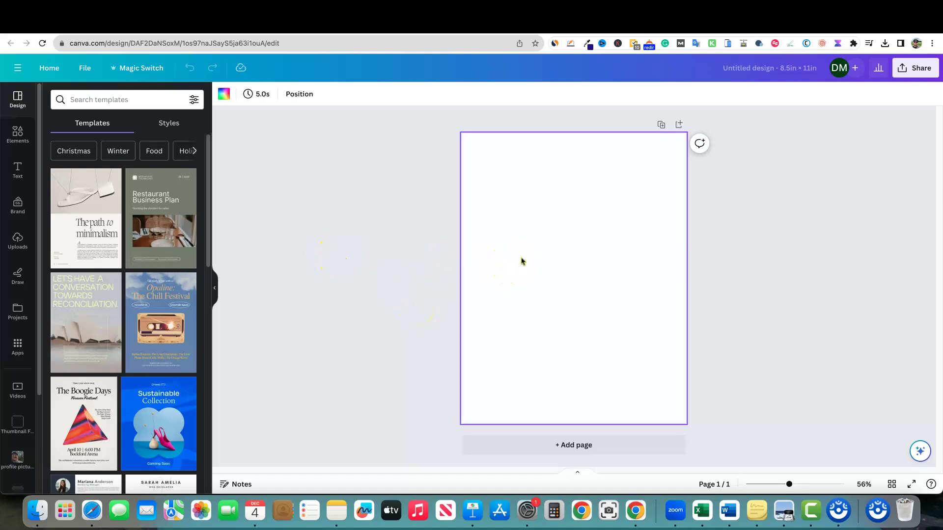
{"action": "key", "text": "super+v"}
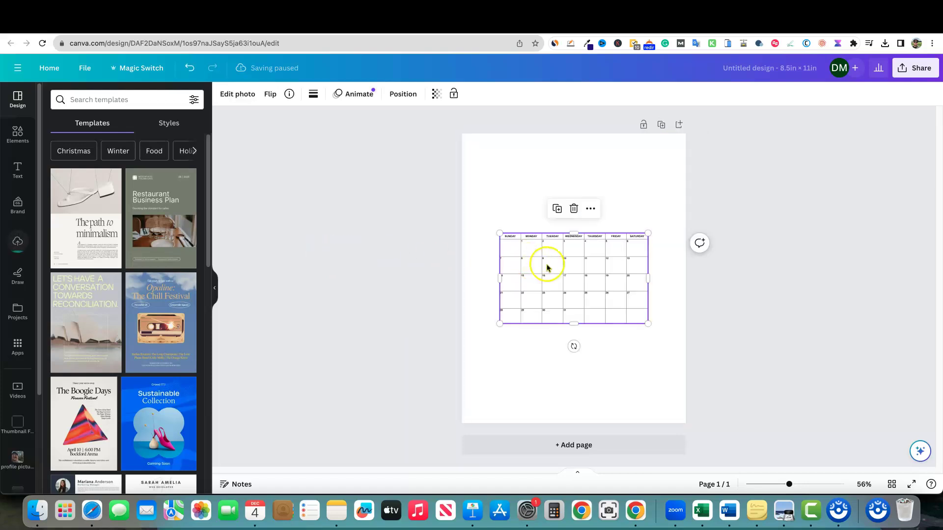
{"action": "left_click_drag", "start_coordinate": [553, 274], "coordinate": [567, 289]}
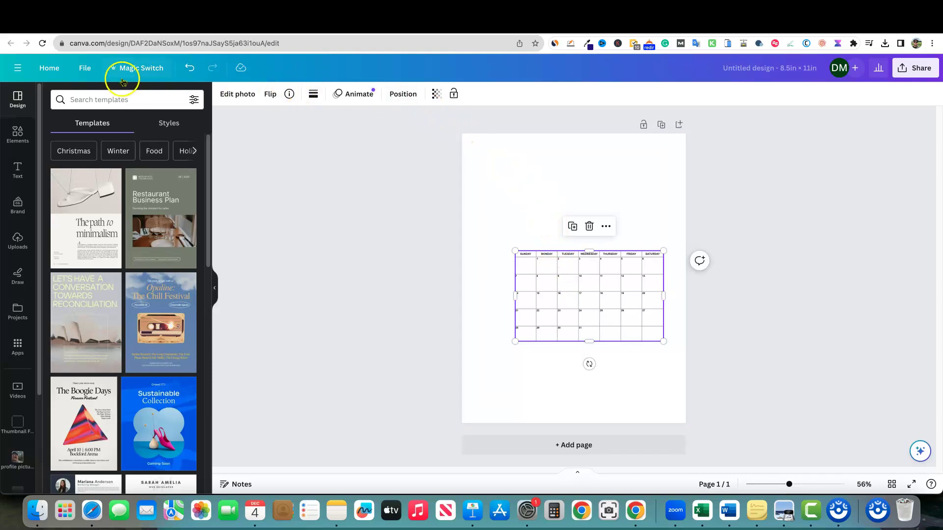
Step: Show the margin guides and stretch the calendar grid across them
{"action": "left_click", "coordinate": [83, 68]}
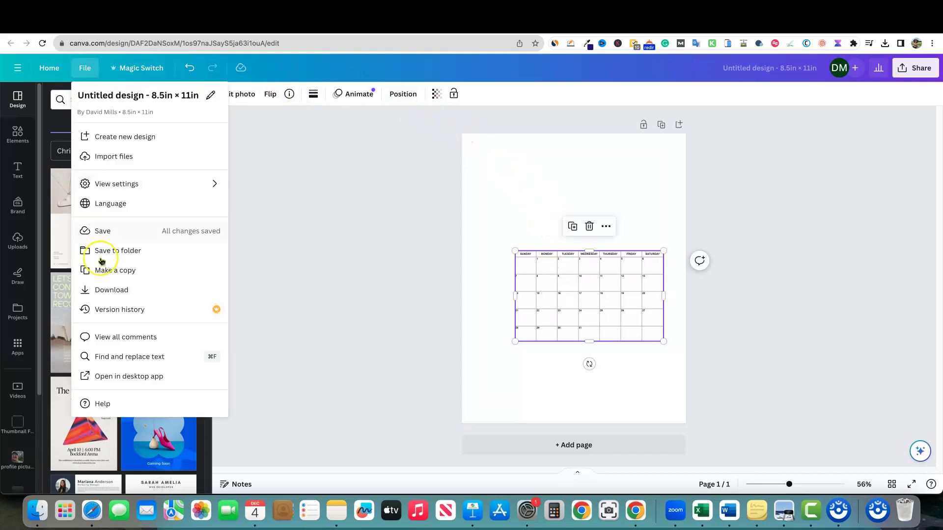
{"action": "mouse_move", "coordinate": [118, 187]}
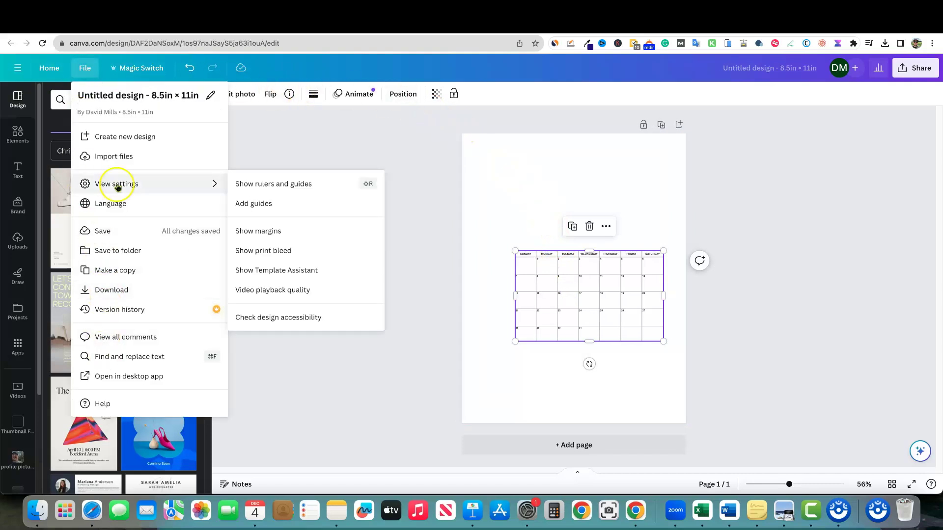
{"action": "left_click", "coordinate": [273, 230]}
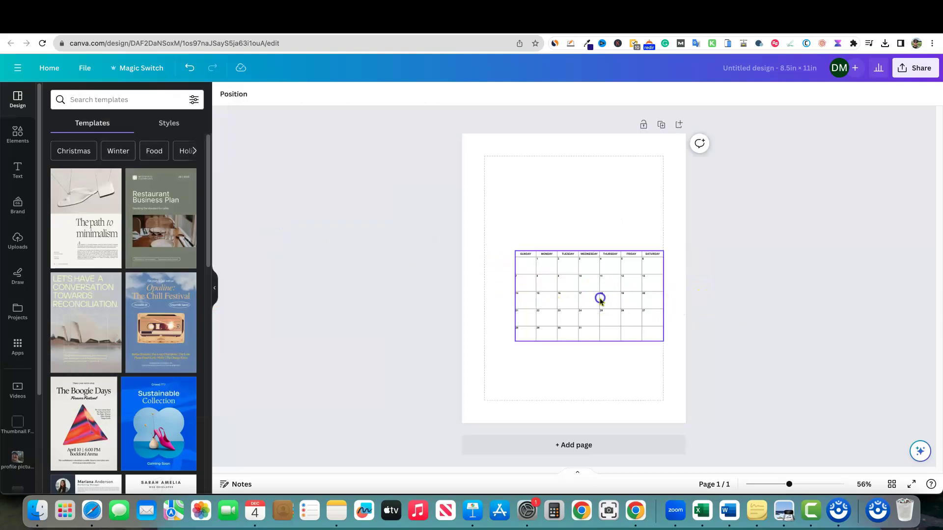
{"action": "left_click_drag", "start_coordinate": [576, 296], "coordinate": [543, 310]}
{"action": "left_click_drag", "start_coordinate": [630, 351], "coordinate": [661, 375]}
{"action": "left_click_drag", "start_coordinate": [586, 325], "coordinate": [586, 317]}
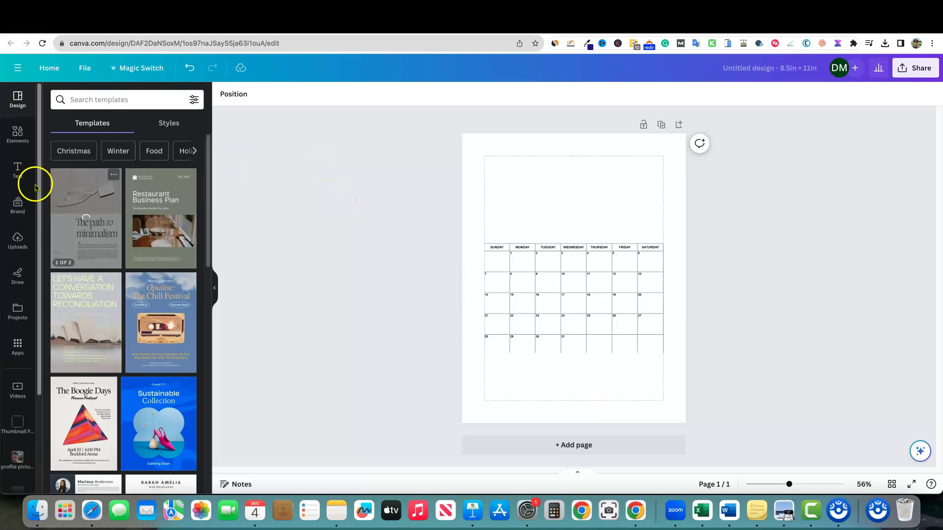
Step: Add a landscape image frame and size it into a 6.5 × 2.8 banner along the top margin
{"action": "left_click", "coordinate": [19, 137]}
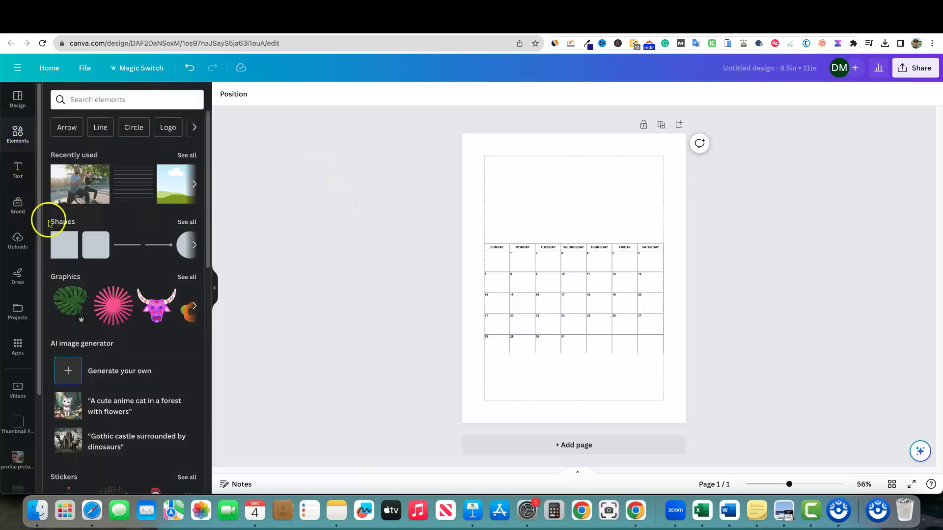
{"action": "left_click", "coordinate": [70, 255]}
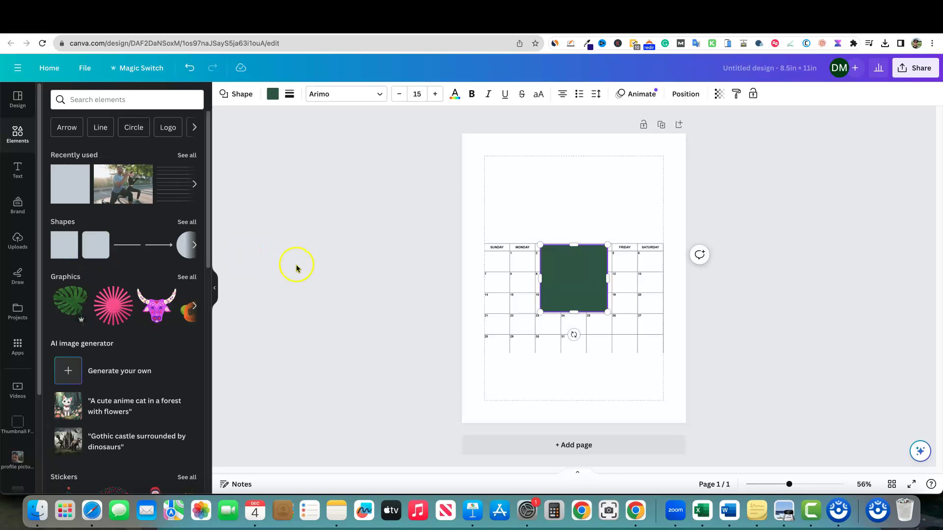
{"action": "left_click", "coordinate": [596, 296]}
{"action": "key", "text": "ctrl+z"}
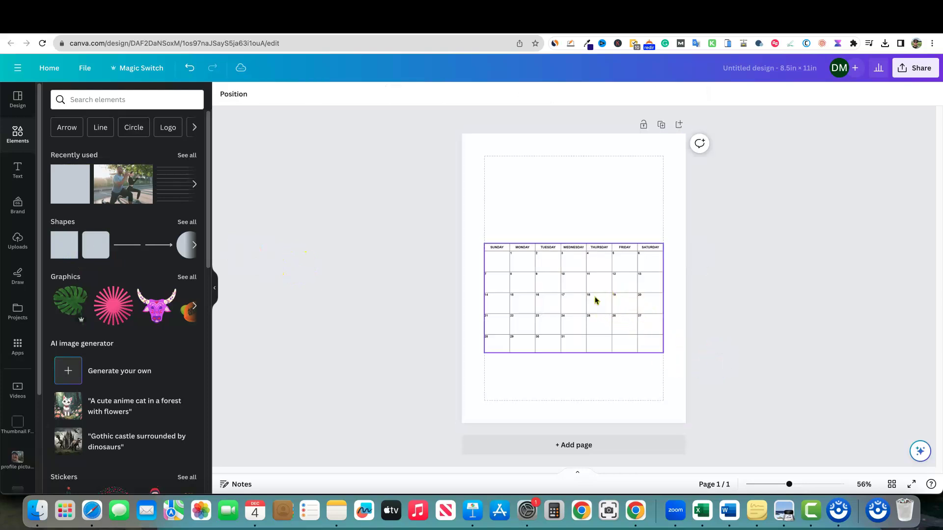
{"action": "left_click", "coordinate": [372, 351]}
{"action": "scroll", "coordinate": [118, 294], "scroll_direction": "down", "scroll_amount": 10}
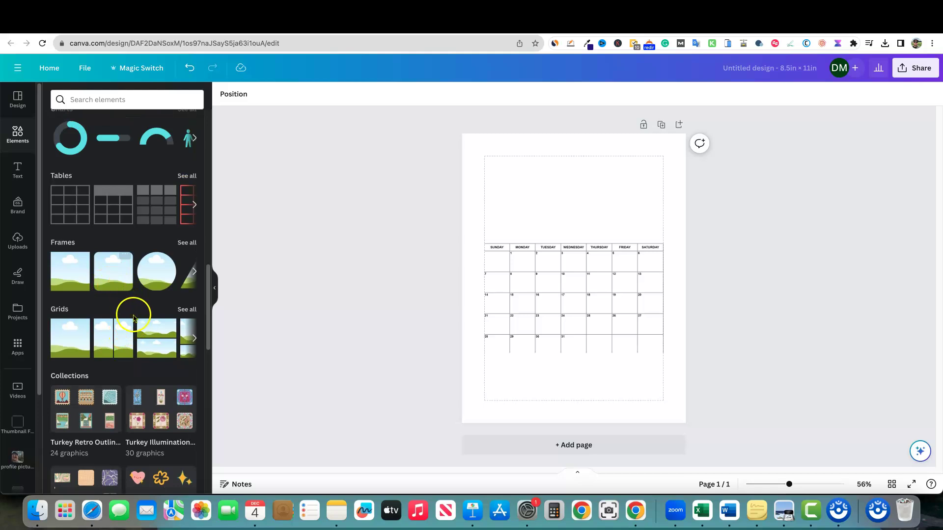
{"action": "left_click", "coordinate": [111, 295]}
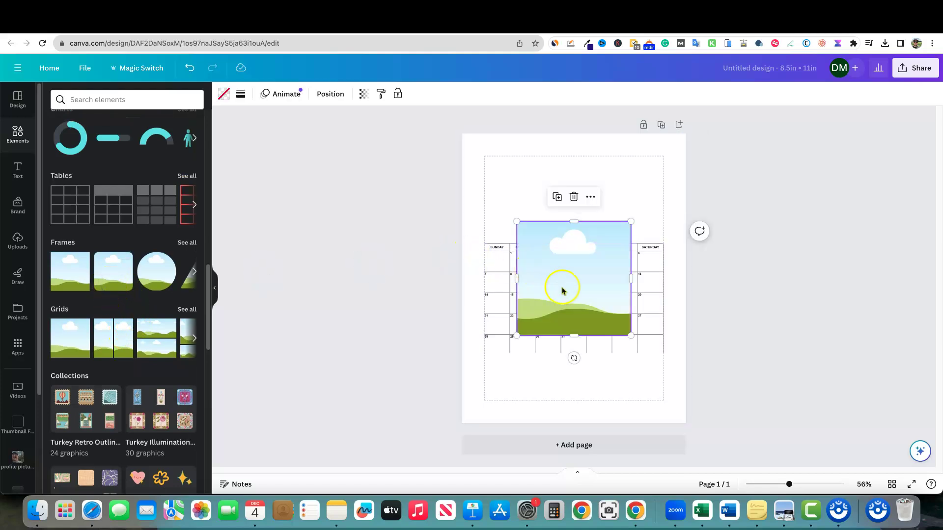
{"action": "left_click_drag", "start_coordinate": [561, 288], "coordinate": [529, 221]}
{"action": "left_click_drag", "start_coordinate": [540, 270], "coordinate": [541, 229]}
{"action": "left_click_drag", "start_coordinate": [595, 195], "coordinate": [663, 194]}
{"action": "left_click", "coordinate": [797, 243]}
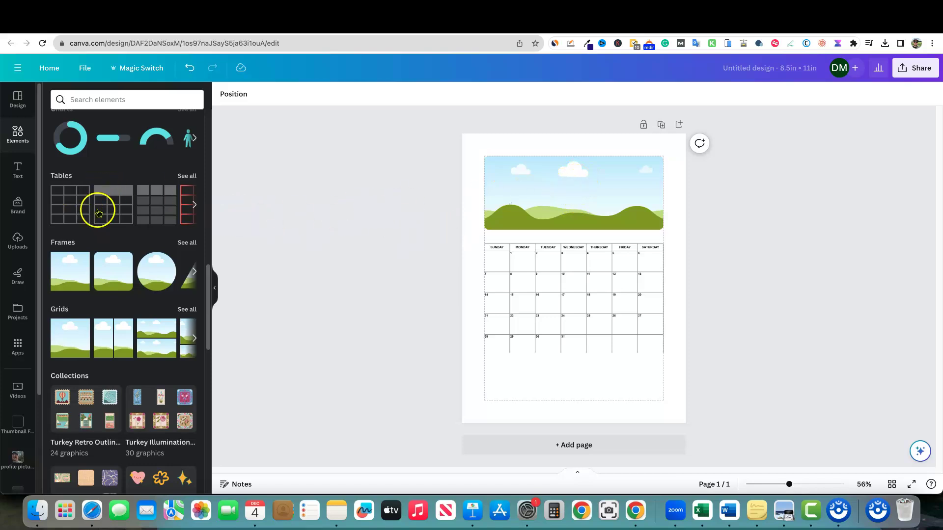
Step: Add a 'January' heading and place it above the calendar's weekday row
{"action": "left_click", "coordinate": [17, 173]}
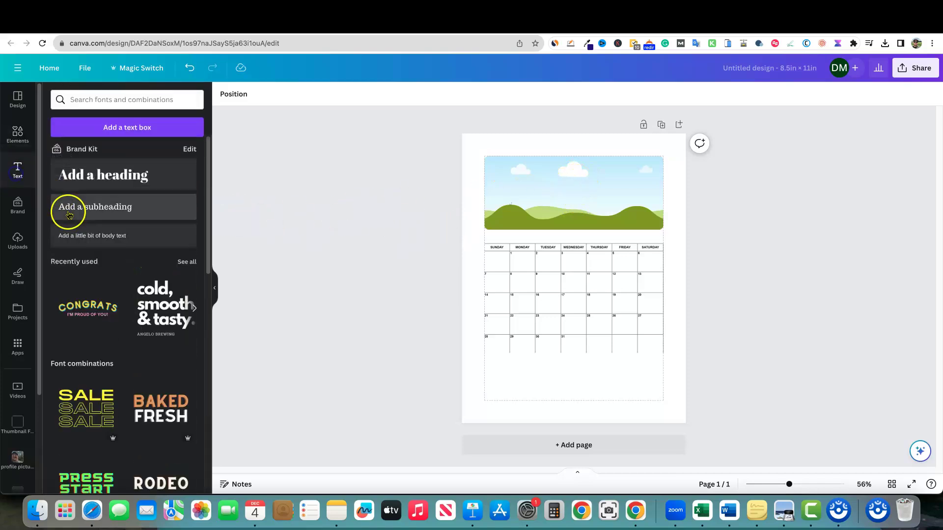
{"action": "left_click", "coordinate": [86, 175]}
{"action": "type", "text": "January"}
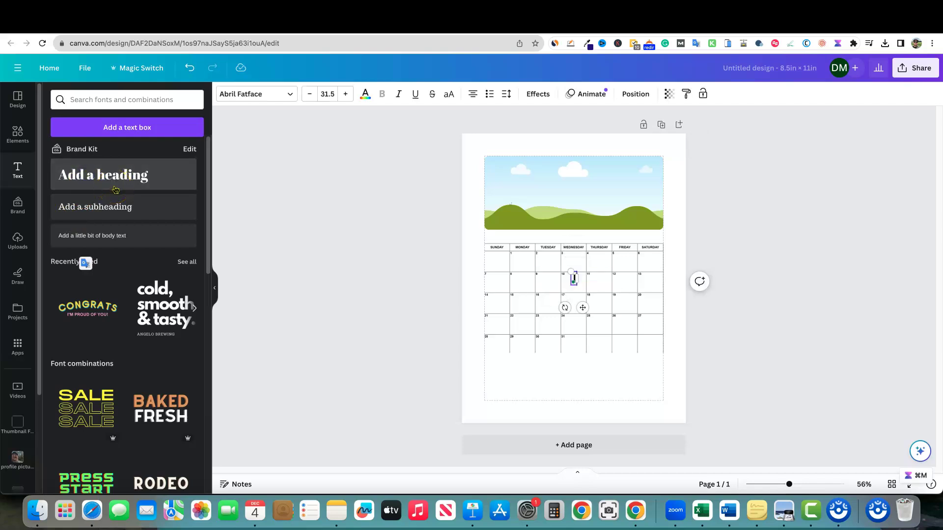
{"action": "left_click", "coordinate": [728, 326]}
{"action": "left_click", "coordinate": [591, 280]}
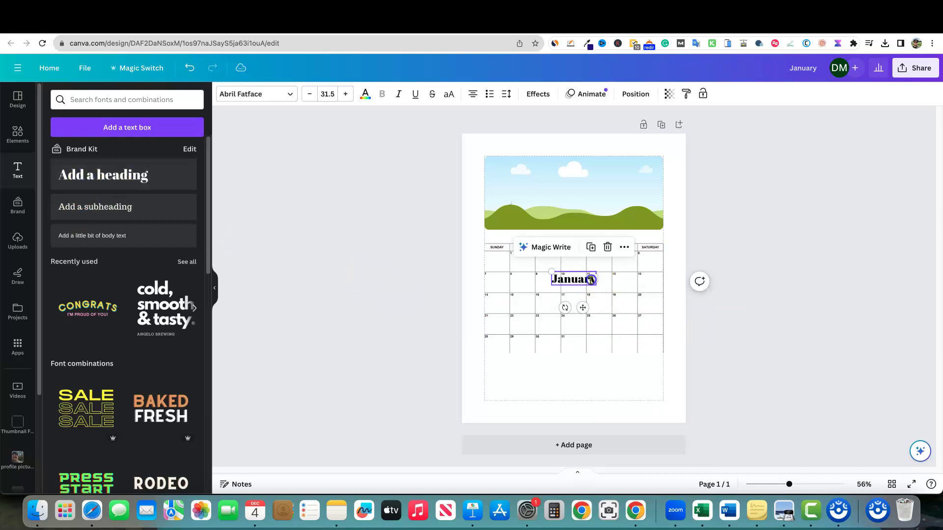
{"action": "left_click_drag", "start_coordinate": [586, 277], "coordinate": [545, 239]}
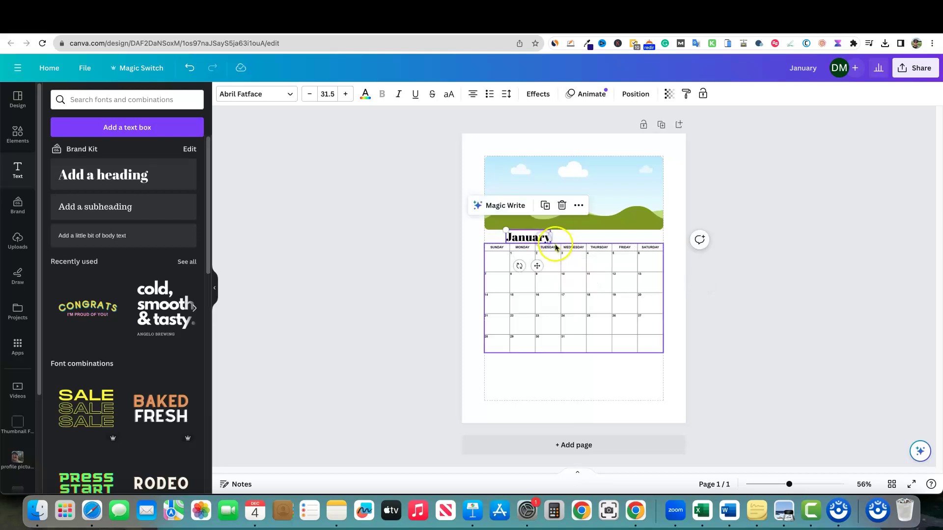
Step: Nudge the grid down and enlarge 'January', aligning it with the grid's left edge
{"action": "left_click", "coordinate": [570, 298]}
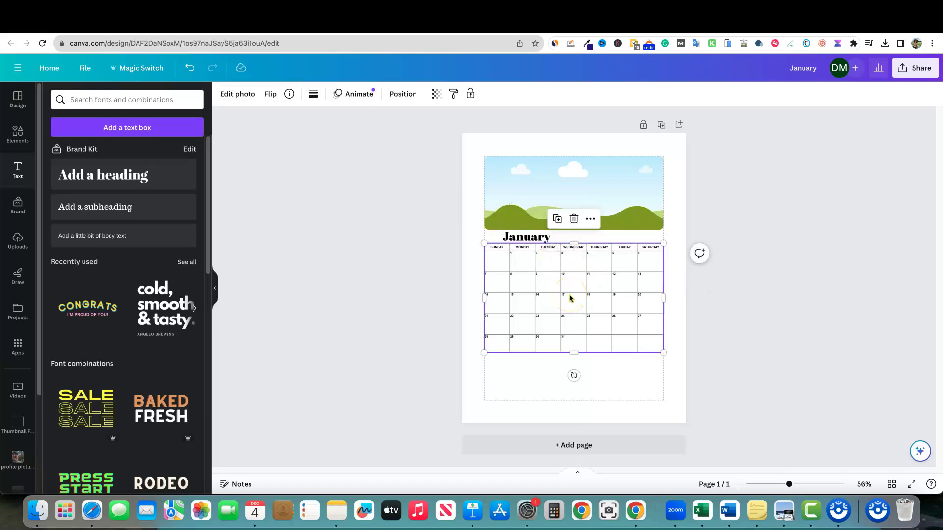
{"action": "key", "text": "Down"}
{"action": "key", "text": "Down"}
{"action": "key", "text": "Down"}
{"action": "key", "text": "Down"}
{"action": "key", "text": "Down"}
{"action": "key", "text": "Down"}
{"action": "key", "text": "Down"}
{"action": "key", "text": "Down"}
{"action": "key", "text": "Down"}
{"action": "key", "text": "Down"}
{"action": "key", "text": "Down"}
{"action": "key", "text": "Down"}
{"action": "key", "text": "Down"}
{"action": "key", "text": "Down"}
{"action": "key", "text": "Down"}
{"action": "key", "text": "Down"}
{"action": "key", "text": "Down"}
{"action": "key", "text": "Down"}
{"action": "key", "text": "Down"}
{"action": "key", "text": "Down"}
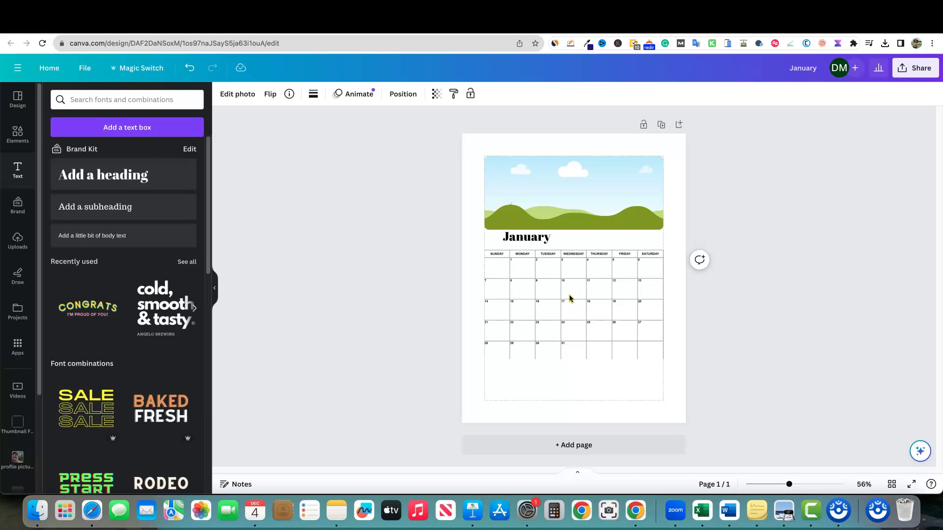
{"action": "left_click", "coordinate": [519, 274]}
{"action": "left_click", "coordinate": [513, 239]}
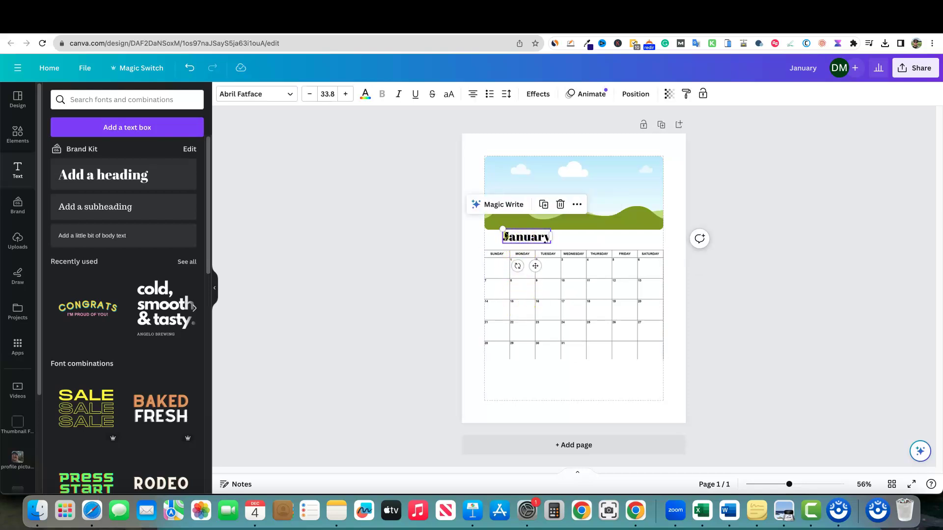
{"action": "left_click_drag", "start_coordinate": [501, 227], "coordinate": [533, 242]}
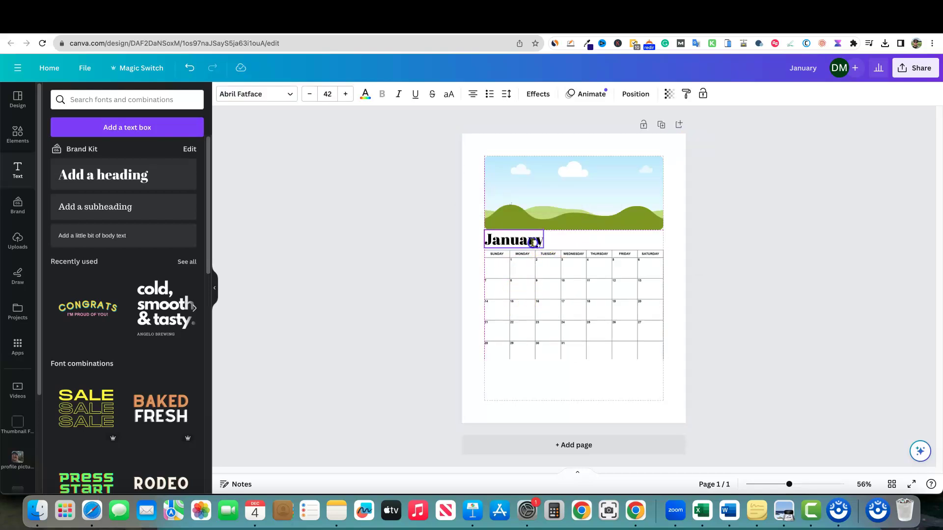
{"action": "left_click", "coordinate": [441, 262]}
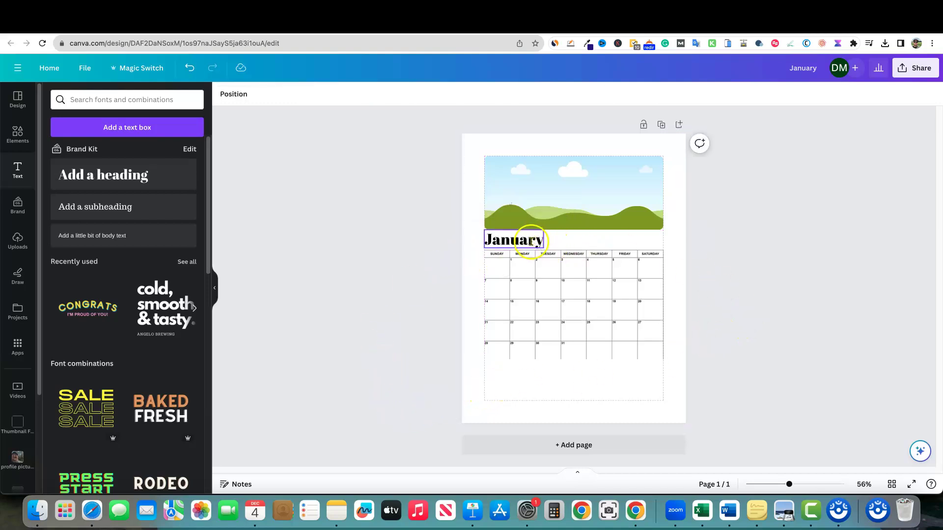
{"action": "left_click", "coordinate": [530, 241]}
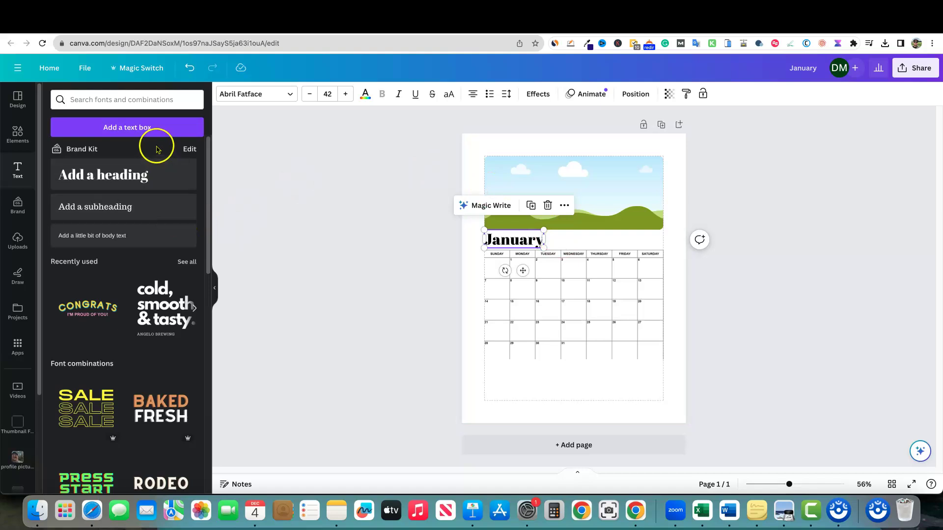
Step: Set 'January' to the Hibernate Two handwriting font and enlarge it to size 51.6
{"action": "left_click", "coordinate": [291, 95]}
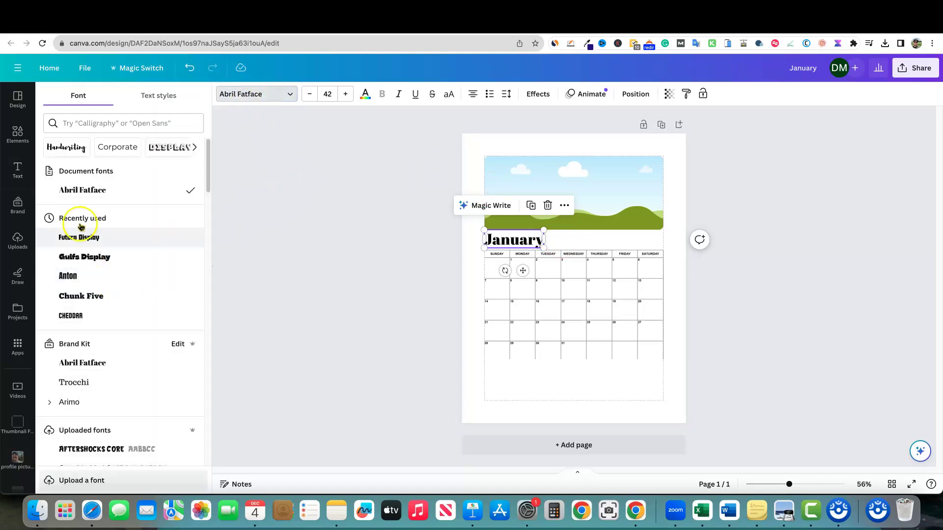
{"action": "left_click", "coordinate": [77, 148]}
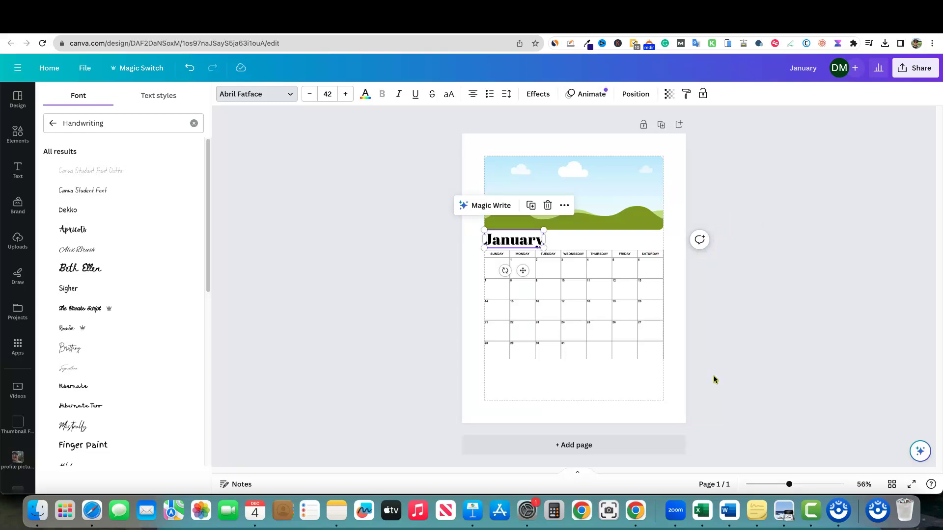
{"action": "left_click", "coordinate": [75, 407]}
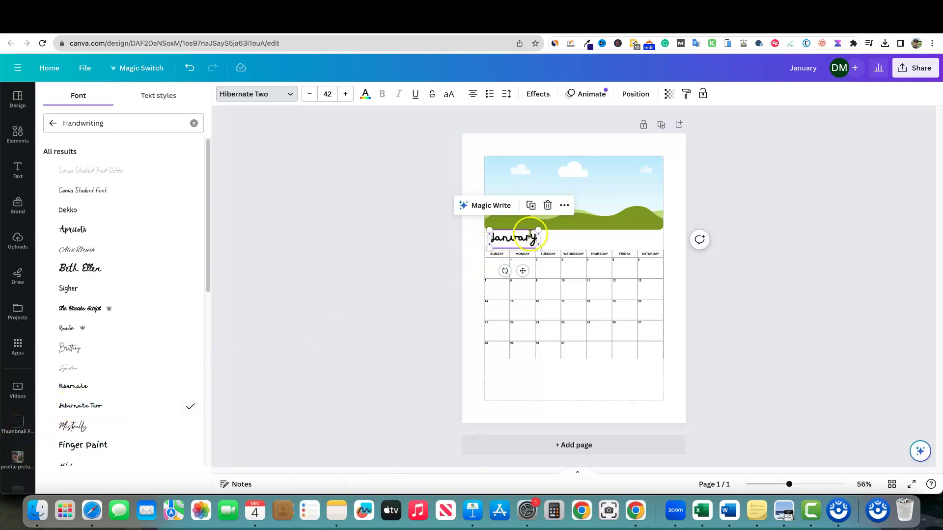
{"action": "left_click_drag", "start_coordinate": [537, 244], "coordinate": [552, 253]}
{"action": "left_click", "coordinate": [545, 248]}
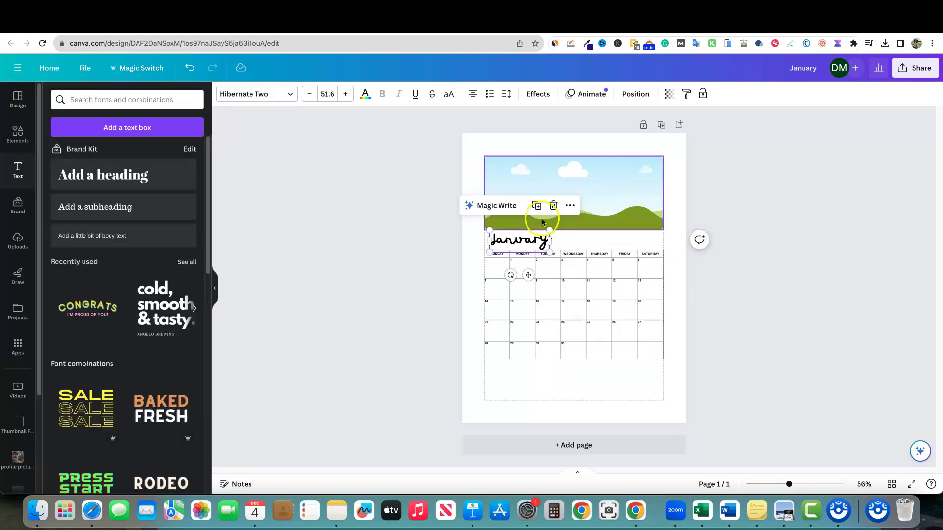
{"action": "left_click", "coordinate": [537, 184]}
{"action": "left_click", "coordinate": [534, 242]}
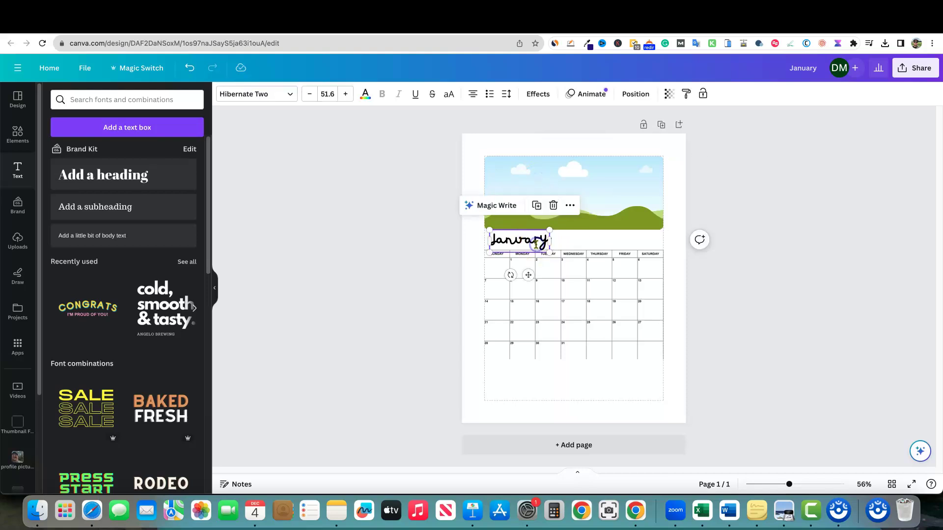
{"action": "left_click_drag", "start_coordinate": [536, 244], "coordinate": [536, 245]}
{"action": "left_click", "coordinate": [446, 271]}
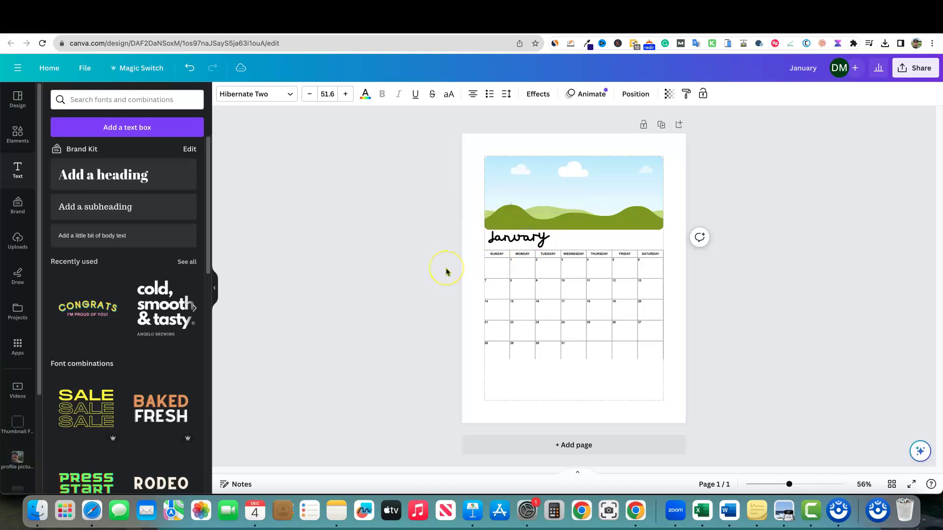
{"action": "key", "text": "ctrl+z"}
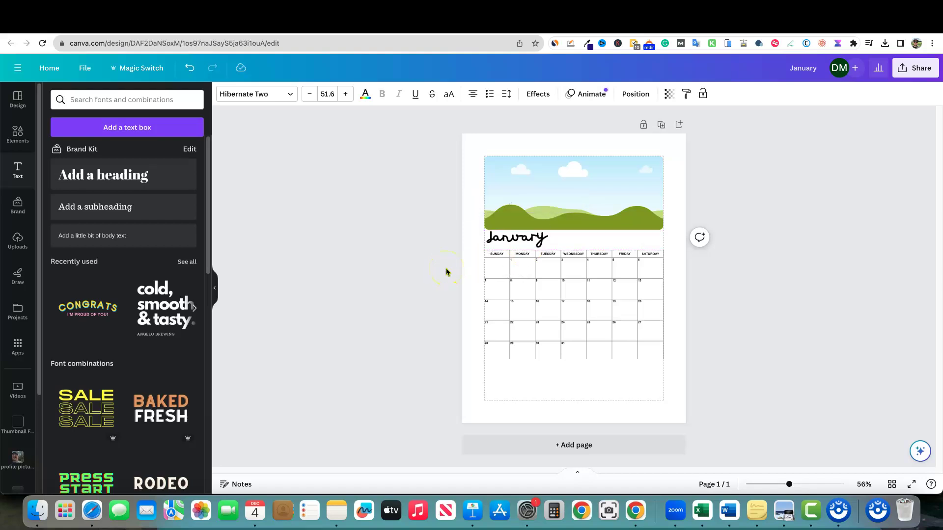
{"action": "key", "text": "ctrl+z"}
{"action": "left_click", "coordinate": [385, 278]}
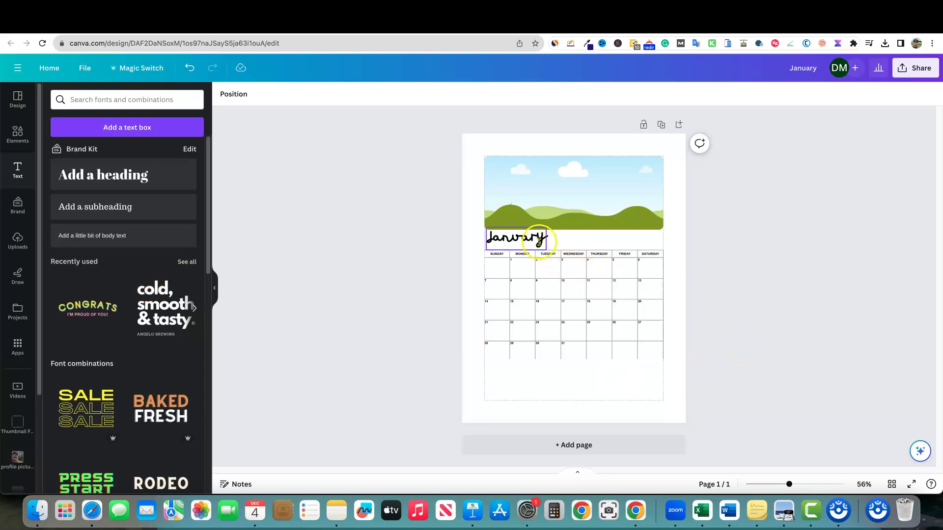
{"action": "left_click", "coordinate": [537, 240]}
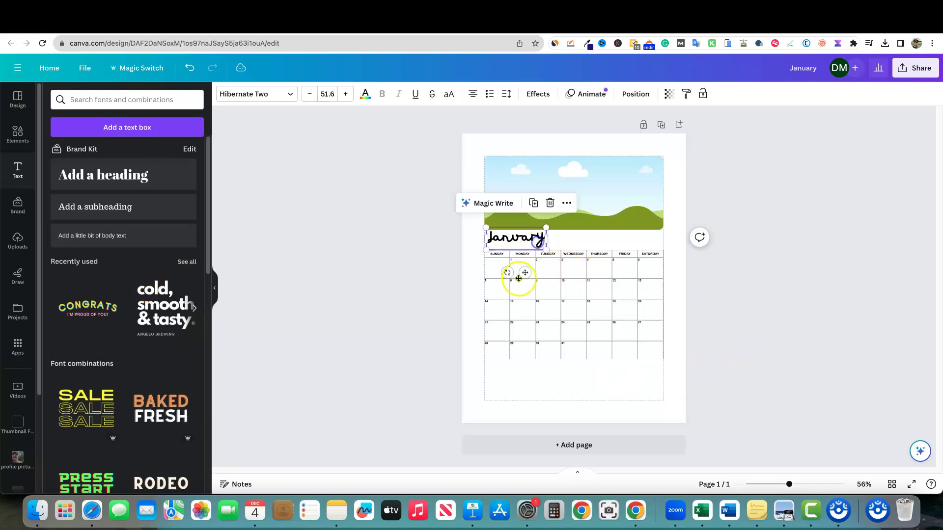
{"action": "left_click", "coordinate": [347, 199]}
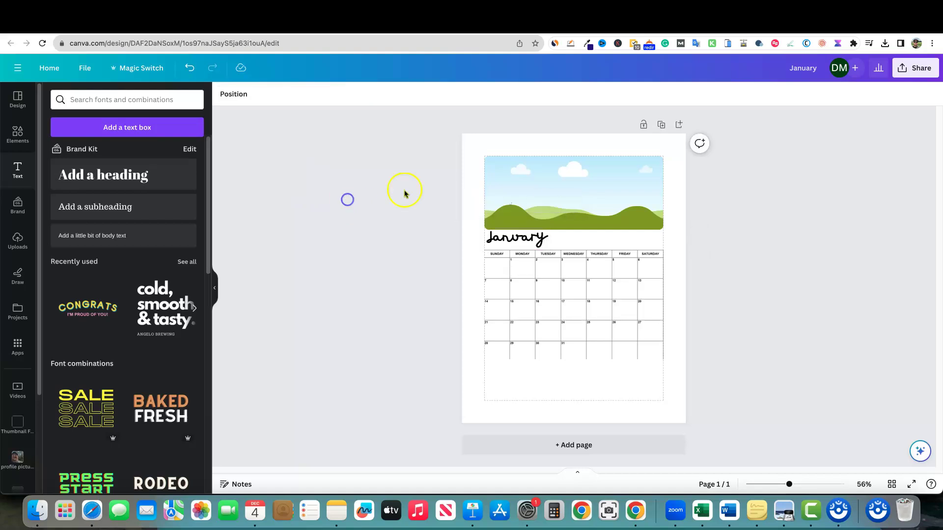
{"action": "left_click", "coordinate": [564, 313]}
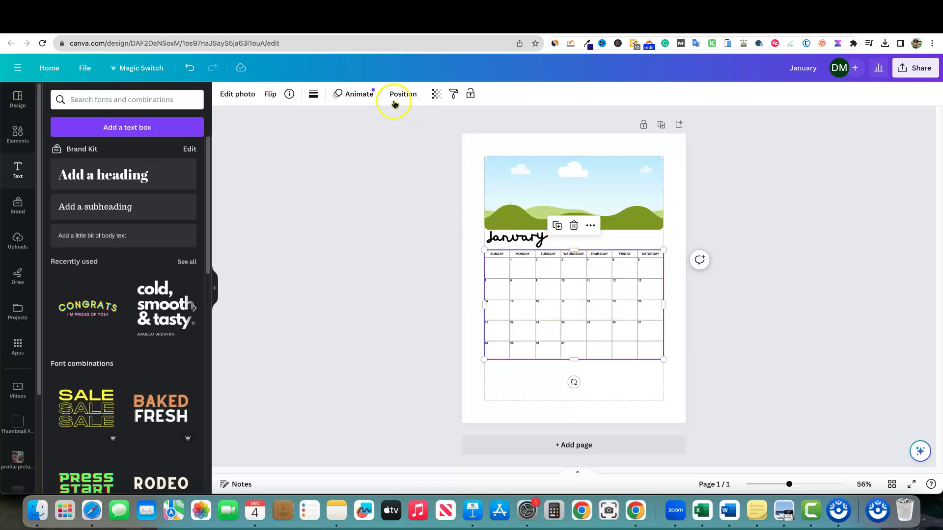
Step: Give the calendar grid a black Outline shadow, then enlarge it slightly and align it
{"action": "left_click", "coordinate": [241, 94]}
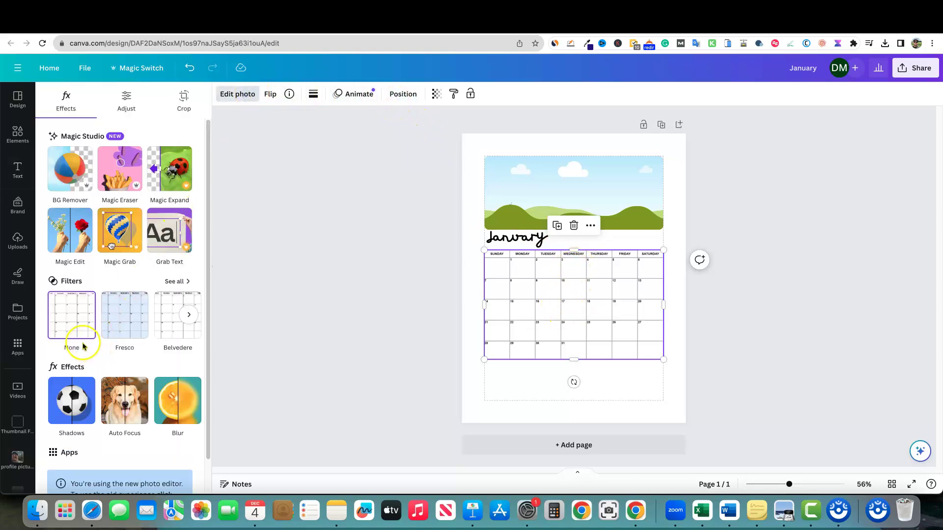
{"action": "left_click", "coordinate": [74, 407]}
{"action": "left_click", "coordinate": [180, 216]}
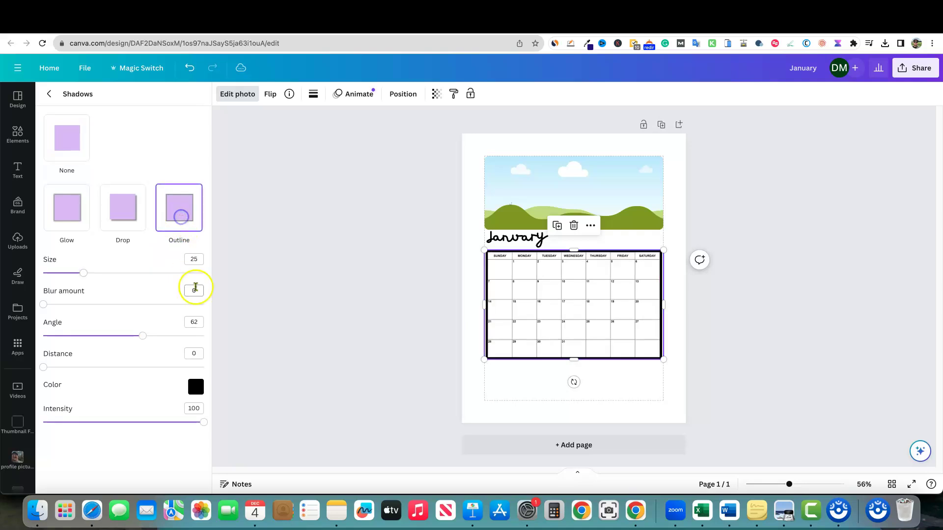
{"action": "left_click", "coordinate": [412, 324]}
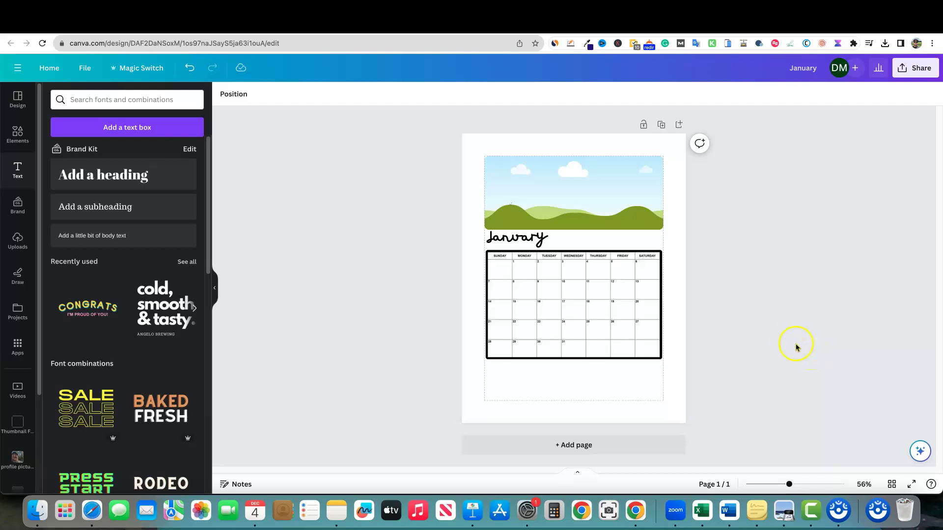
{"action": "left_click_drag", "start_coordinate": [662, 359], "coordinate": [668, 363]}
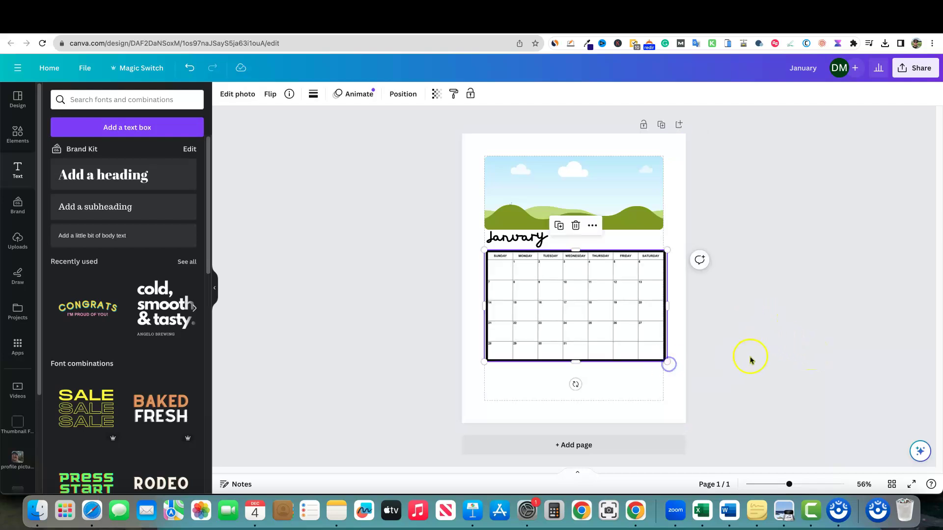
{"action": "left_click_drag", "start_coordinate": [610, 319], "coordinate": [611, 321]}
{"action": "left_click", "coordinate": [782, 319]}
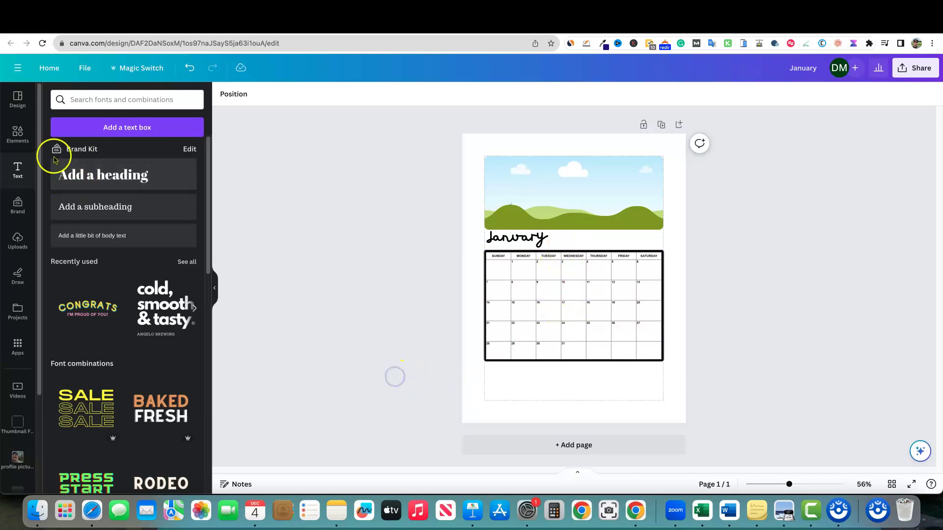
Step: Show Graphics results for 'lines', try a horizontal-lines graphic below the calendar, then delete it
{"action": "left_click", "coordinate": [18, 133]}
{"action": "left_click", "coordinate": [91, 100]}
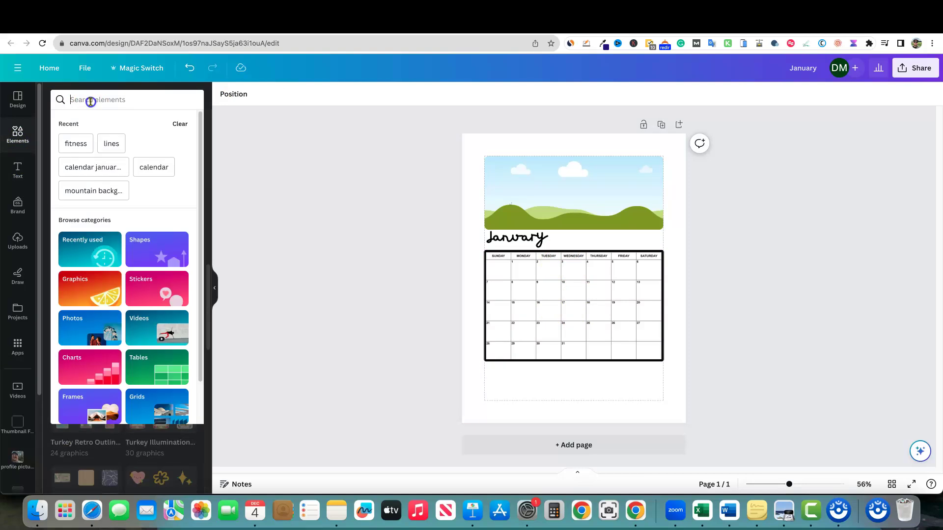
{"action": "left_click", "coordinate": [111, 144]}
{"action": "left_click", "coordinate": [88, 124]}
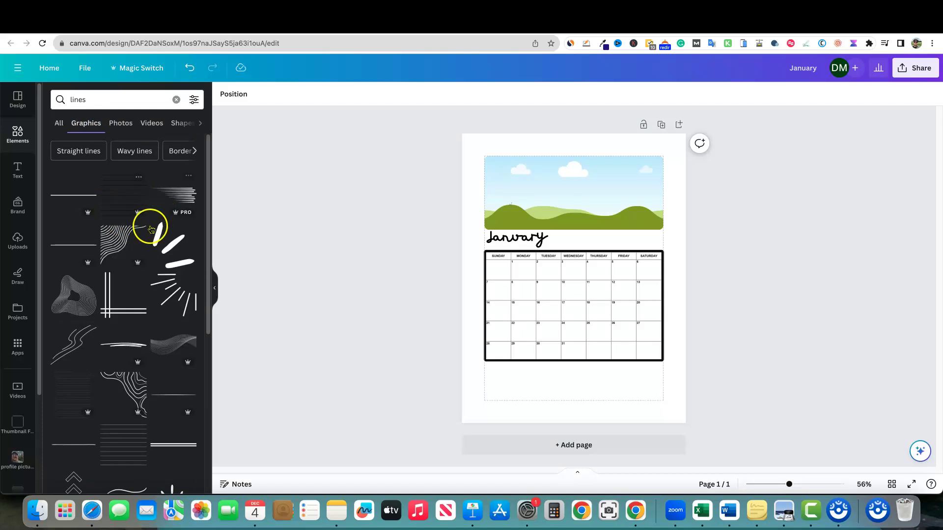
{"action": "left_click", "coordinate": [120, 195]}
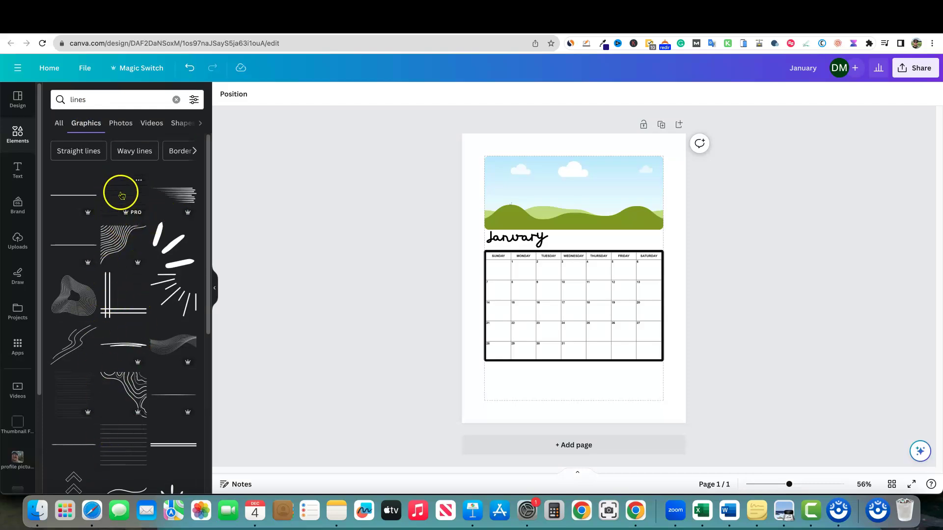
{"action": "left_click_drag", "start_coordinate": [614, 309], "coordinate": [614, 387]}
{"action": "key", "text": "Delete"}
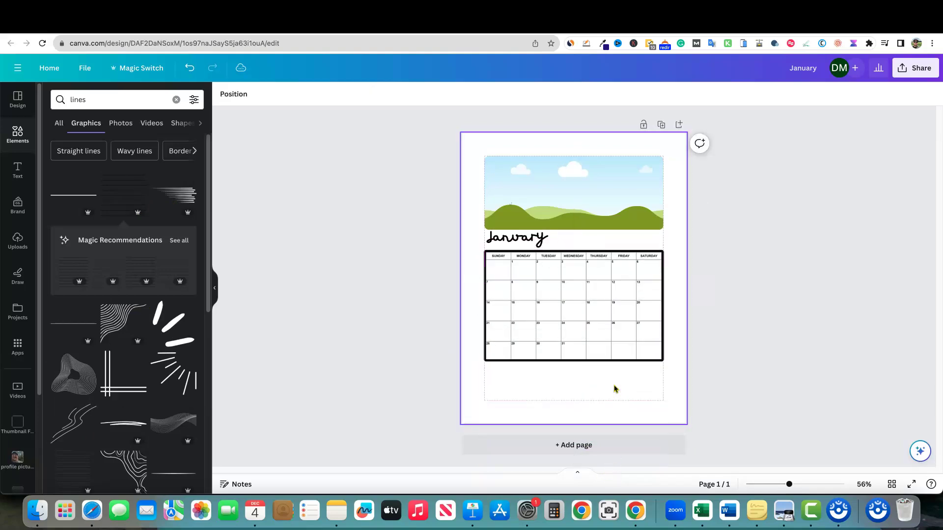
Step: Add a solid line from Shapes below the calendar and stretch it across the grid's full width
{"action": "left_click", "coordinate": [176, 99]}
{"action": "left_click", "coordinate": [190, 229]}
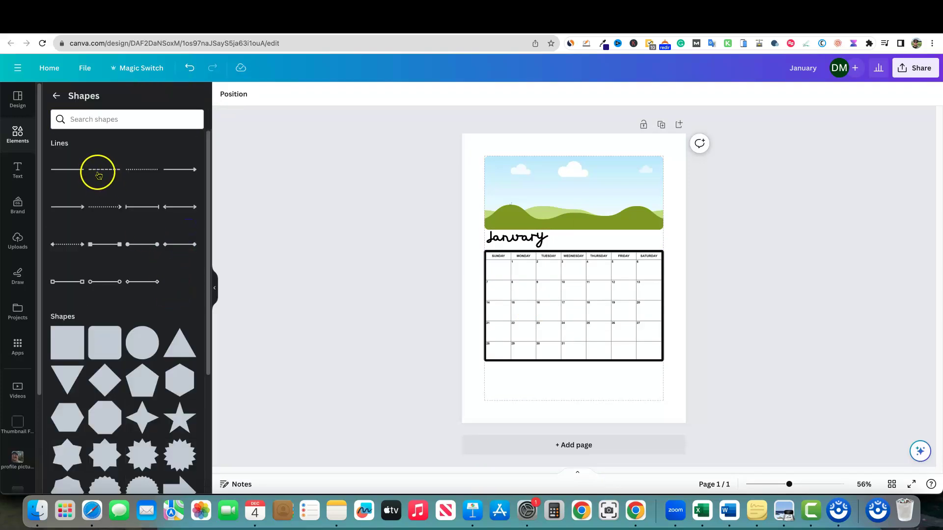
{"action": "left_click", "coordinate": [73, 174]}
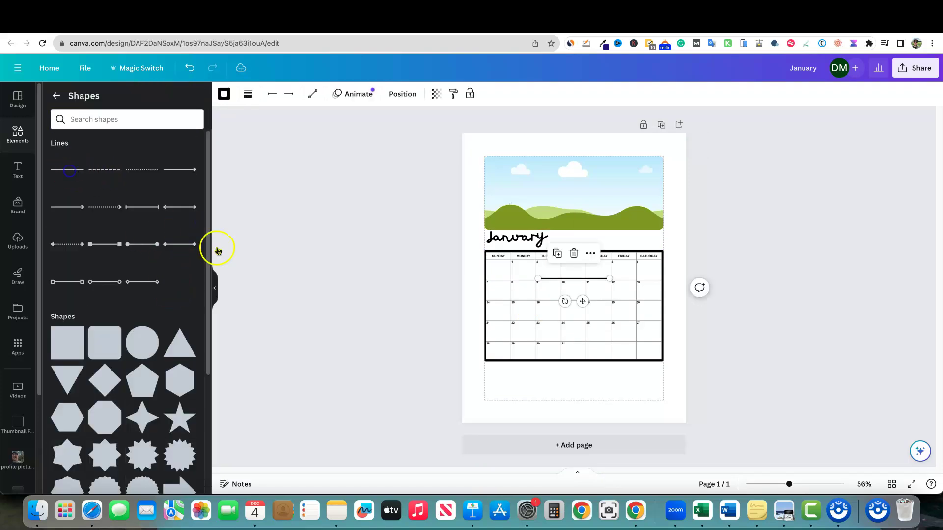
{"action": "left_click_drag", "start_coordinate": [545, 278], "coordinate": [490, 375]}
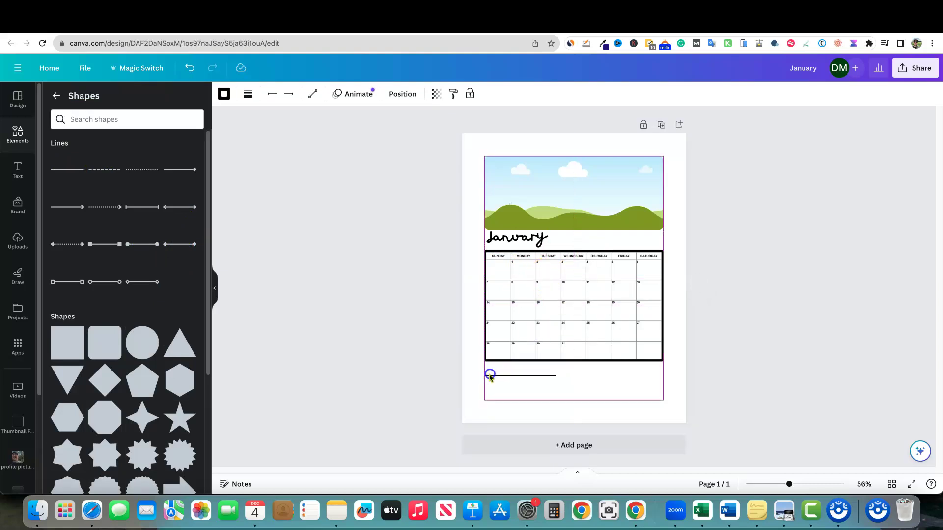
{"action": "left_click_drag", "start_coordinate": [555, 376], "coordinate": [662, 376]}
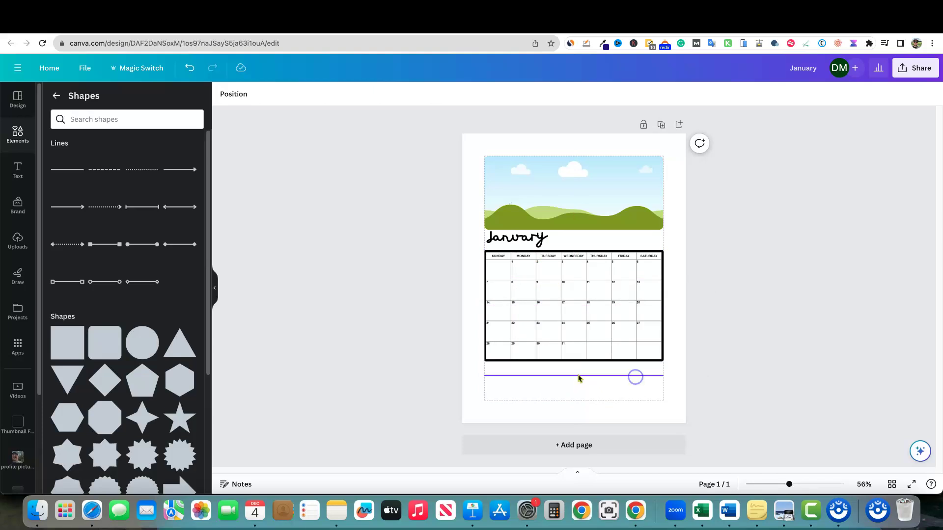
Step: Duplicate the note line twice and space the copies evenly beneath it
{"action": "left_click", "coordinate": [579, 376]}
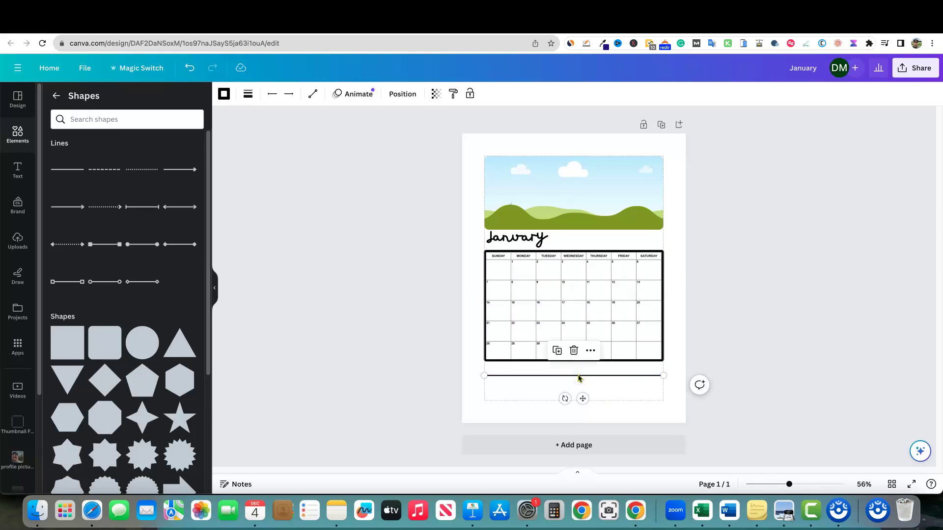
{"action": "key", "text": "super+d"}
{"action": "left_click_drag", "start_coordinate": [579, 382], "coordinate": [574, 387]}
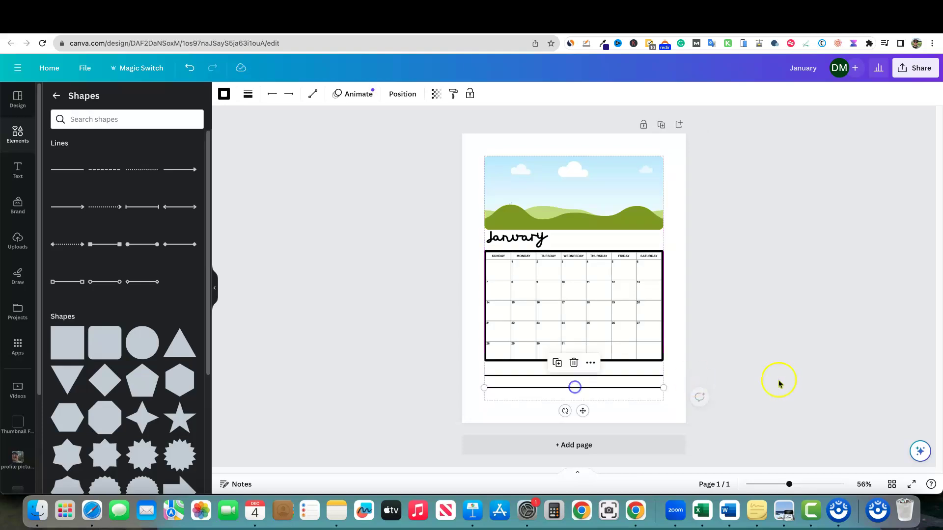
{"action": "left_click", "coordinate": [814, 369]}
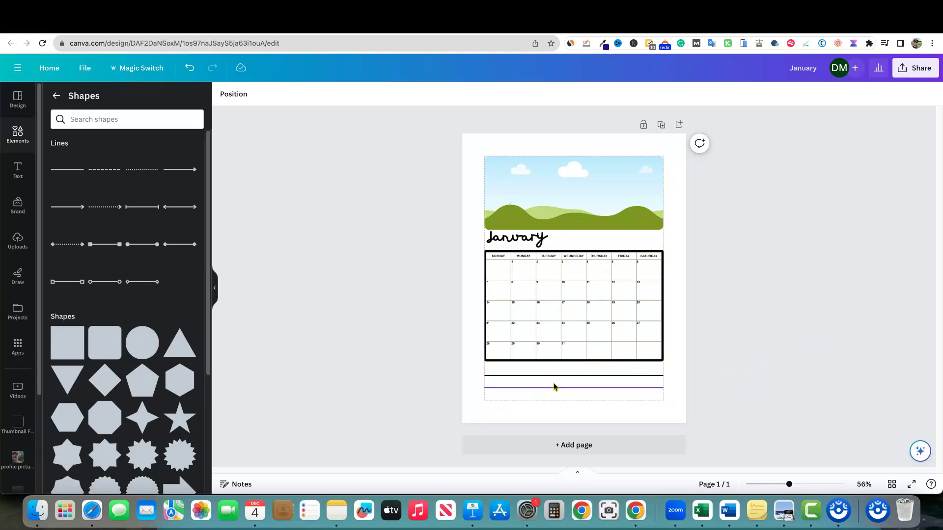
{"action": "left_click_drag", "start_coordinate": [553, 387], "coordinate": [551, 400]}
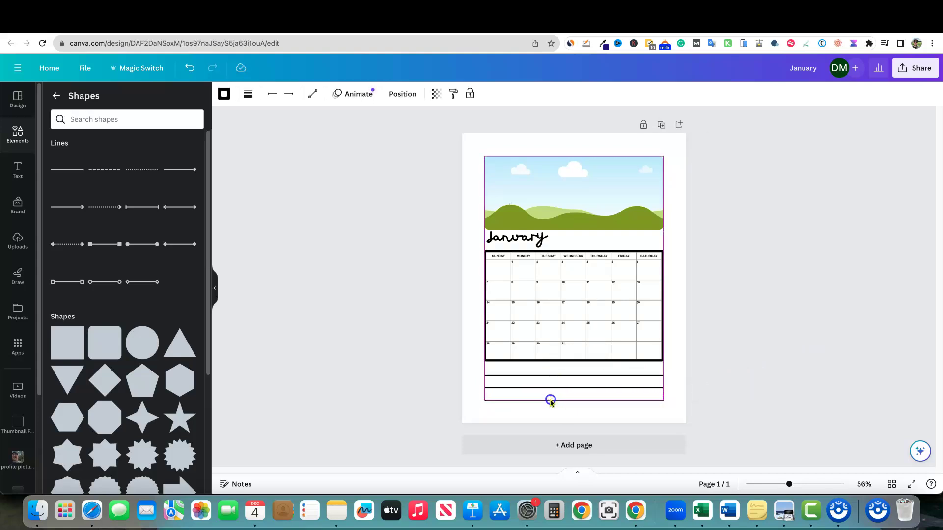
{"action": "left_click", "coordinate": [826, 336]}
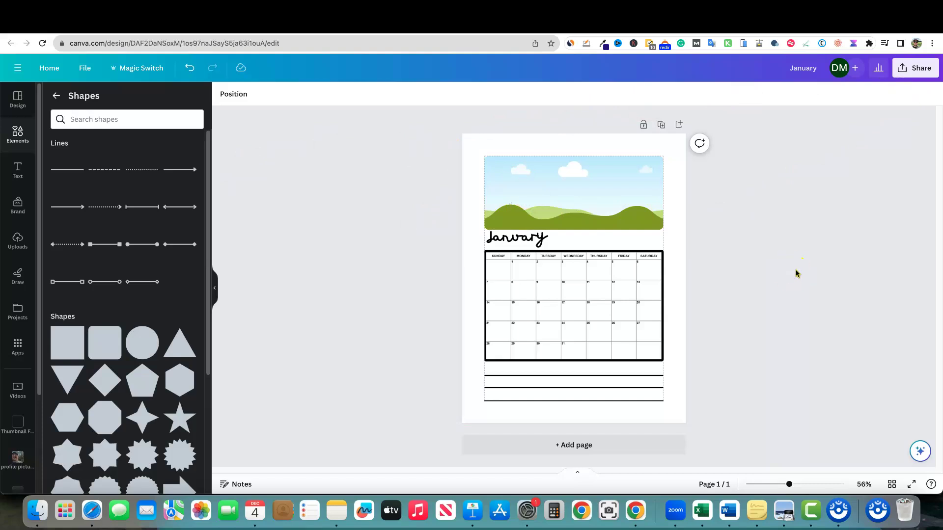
Step: Search photos for 'fitness motivation' and drop the woman-doing-push-ups photo into the header frame
{"action": "left_click", "coordinate": [16, 143]}
{"action": "left_click", "coordinate": [100, 101]}
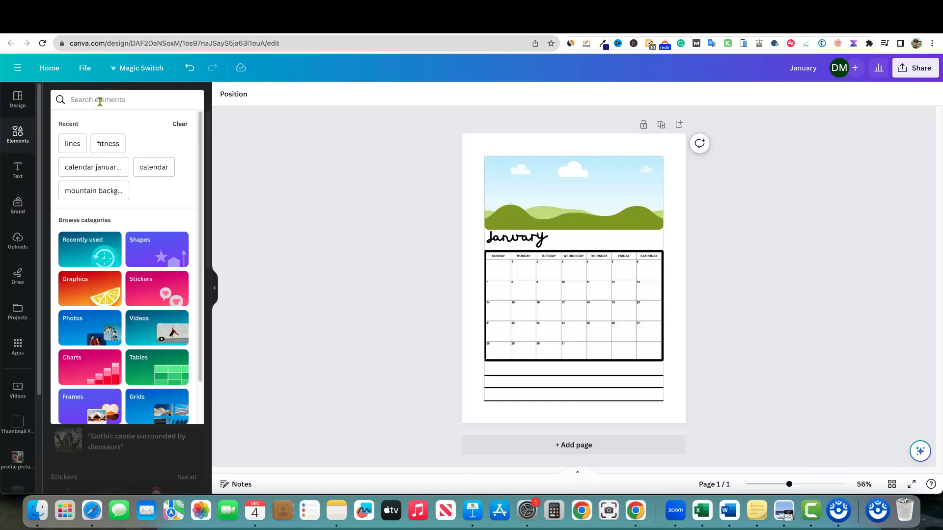
{"action": "type", "text": "fi"}
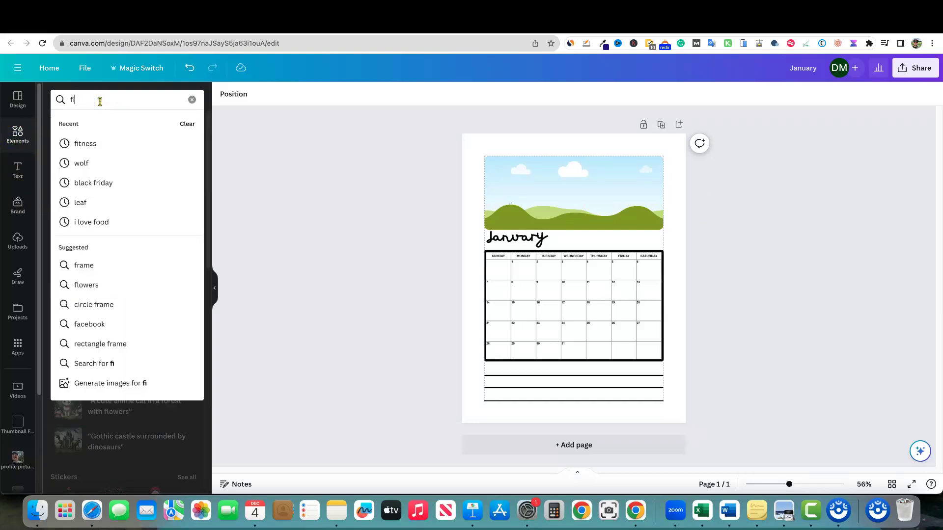
{"action": "type", "text": "tness moti"}
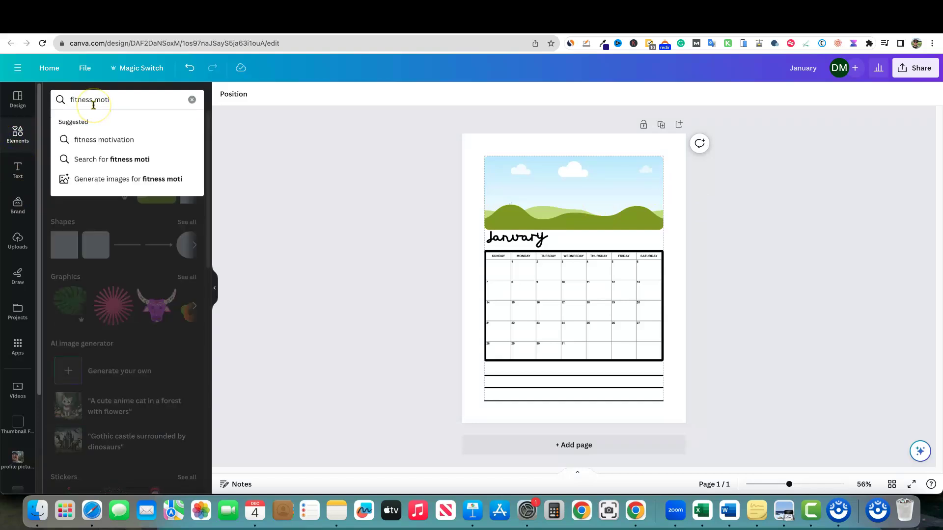
{"action": "left_click", "coordinate": [88, 139]}
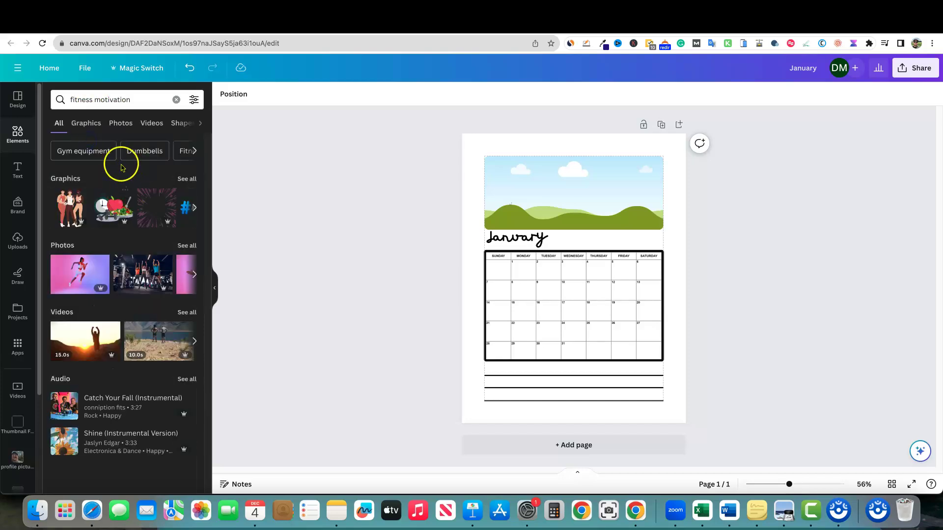
{"action": "left_click", "coordinate": [127, 129]}
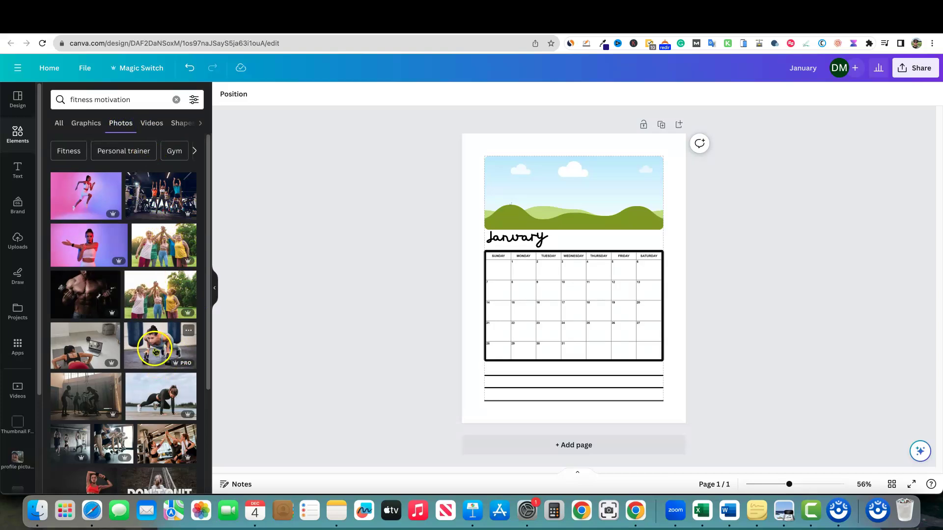
{"action": "left_click_drag", "start_coordinate": [155, 351], "coordinate": [500, 189]}
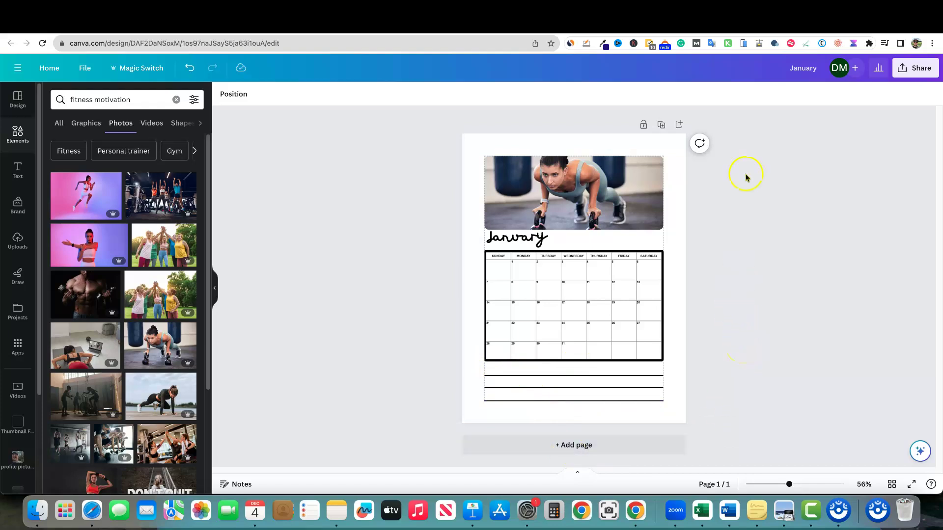
{"action": "left_click", "coordinate": [775, 20]}
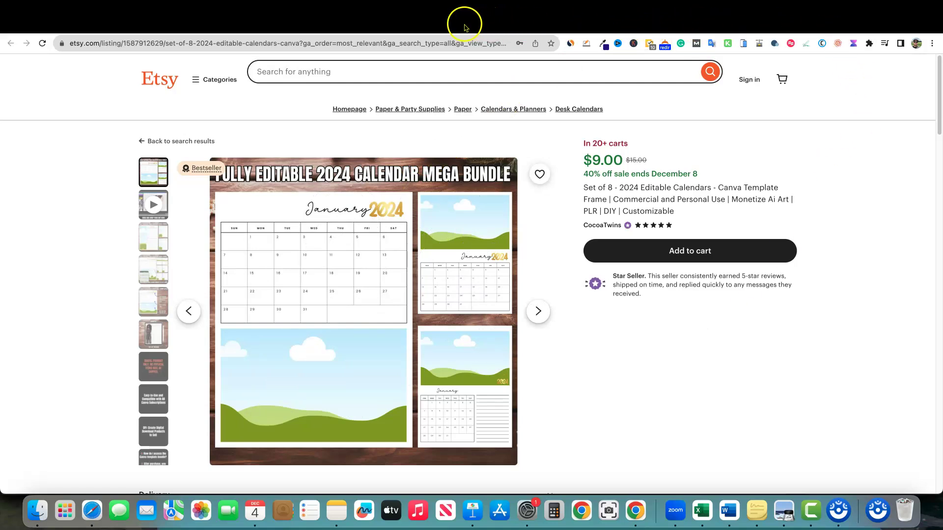
{"action": "left_click", "coordinate": [402, 27]}
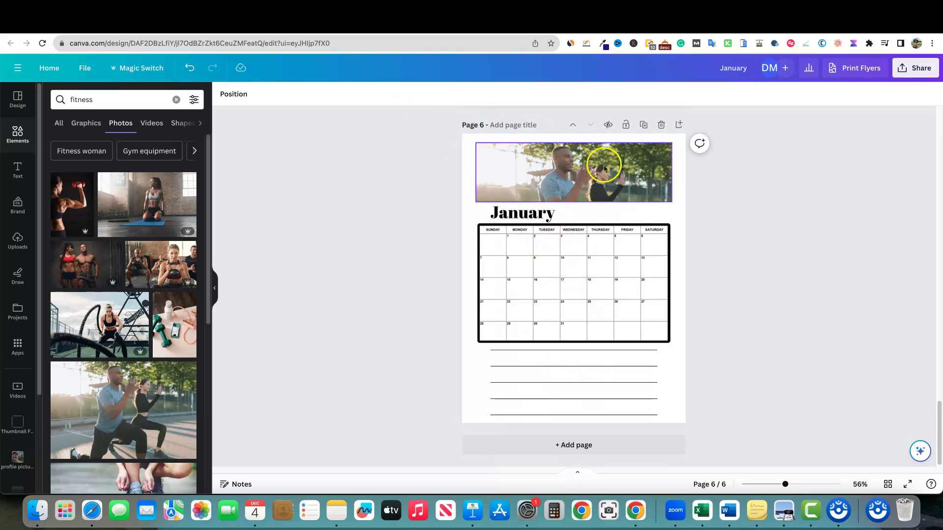
{"action": "left_click", "coordinate": [346, 24]}
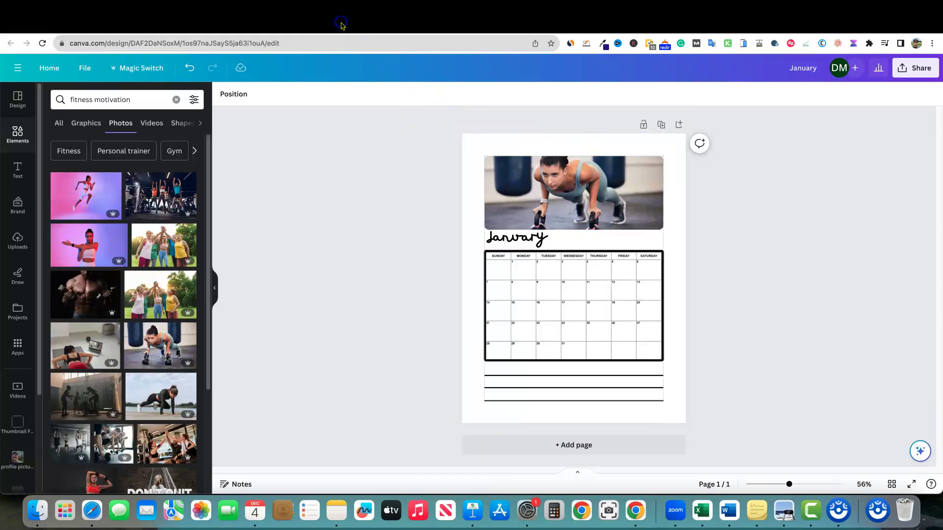
Step: Crop the header photo shorter from the bottom and nudge the calendar grid up
{"action": "left_click", "coordinate": [570, 191]}
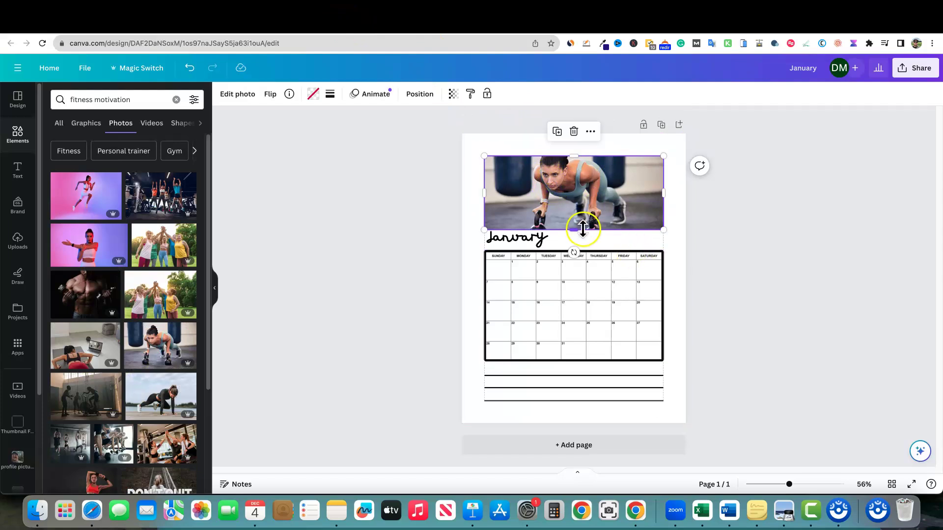
{"action": "left_click_drag", "start_coordinate": [576, 228], "coordinate": [540, 224]}
{"action": "left_click", "coordinate": [556, 272]}
{"action": "key", "text": "shift+Up"}
{"action": "key", "text": "shift+Up"}
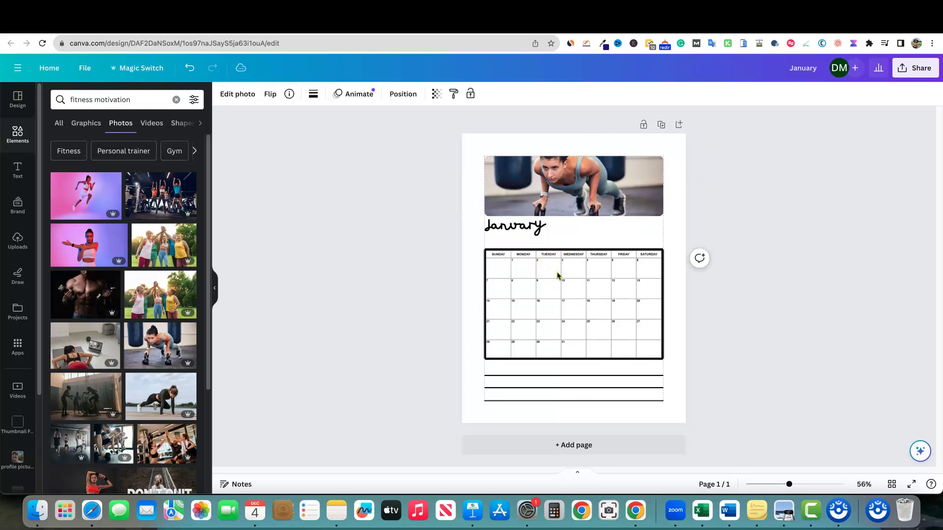
{"action": "key", "text": "shift+Up"}
{"action": "key", "text": "shift+Up"}
{"action": "key", "text": "shift+Up"}
{"action": "key", "text": "shift+Up"}
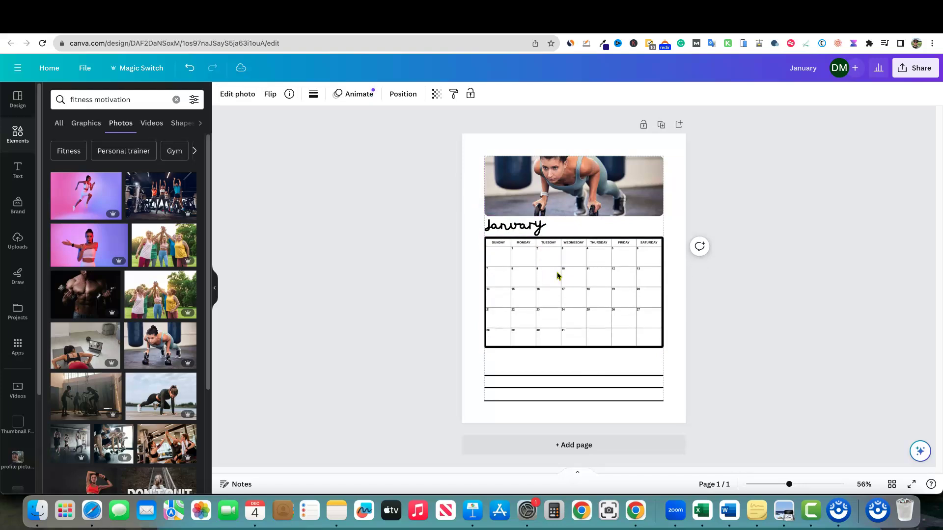
Step: Move the top note line up to sit just below the calendar grid
{"action": "left_click", "coordinate": [517, 376]}
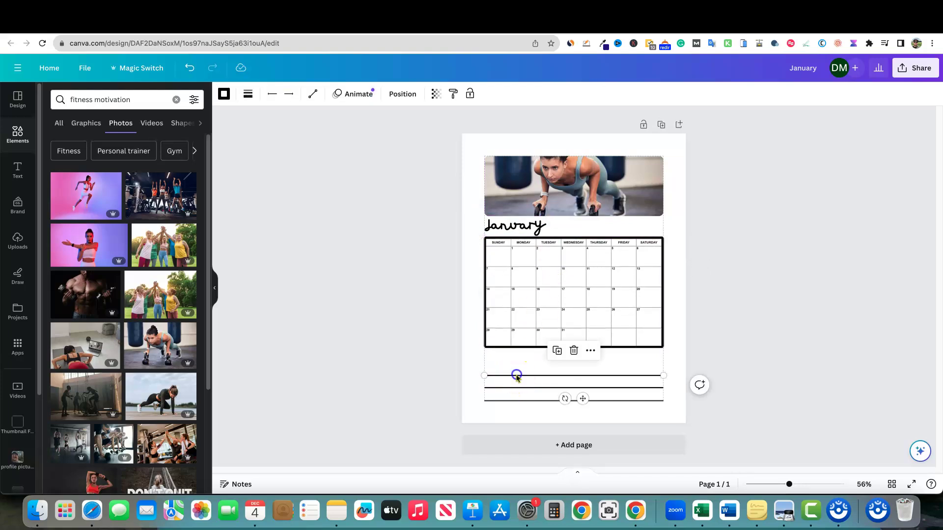
{"action": "key", "text": "shift+Down"}
{"action": "key", "text": "shift+Right"}
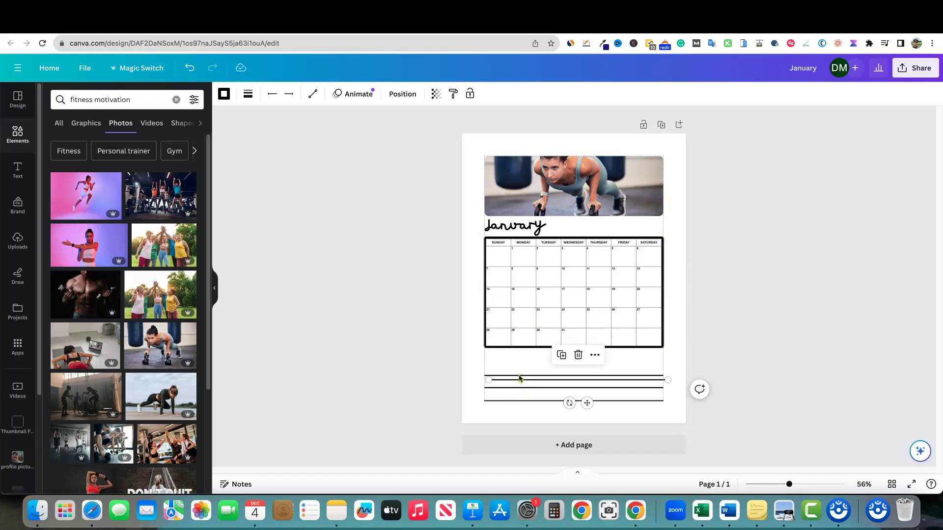
{"action": "left_click_drag", "start_coordinate": [519, 380], "coordinate": [514, 363]}
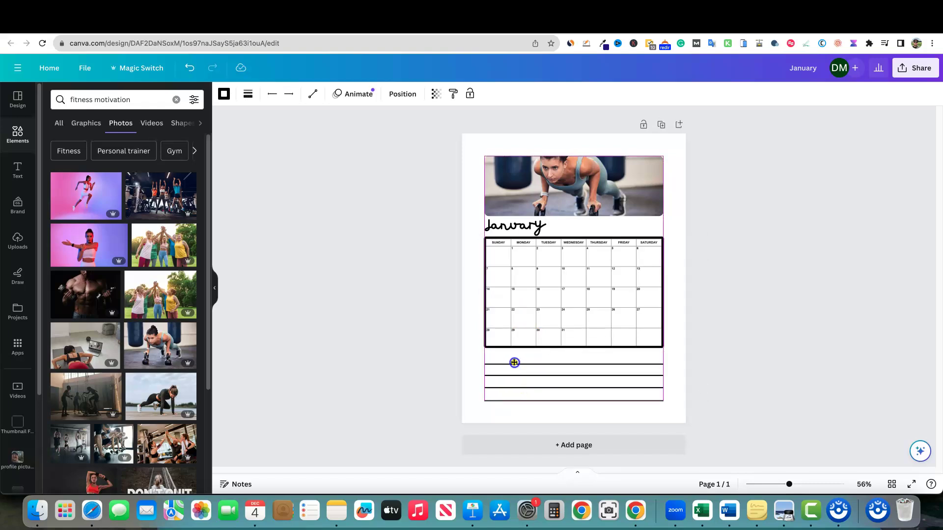
Step: Duplicate the January heading below the grid, change it to 'notes', and shrink it to size 36.6
{"action": "left_click", "coordinate": [756, 362]}
{"action": "left_click", "coordinate": [513, 226]}
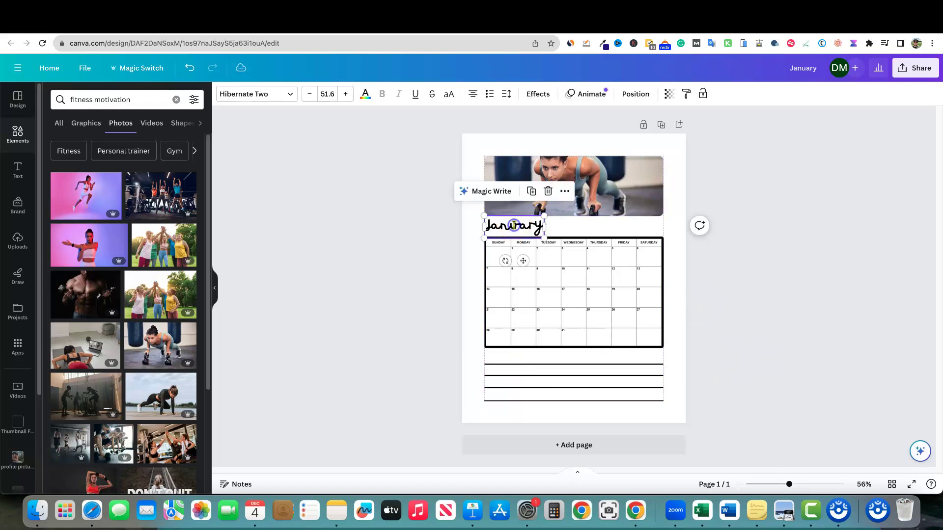
{"action": "left_click_drag", "start_coordinate": [515, 226], "coordinate": [545, 353]}
{"action": "double_click", "coordinate": [545, 354]}
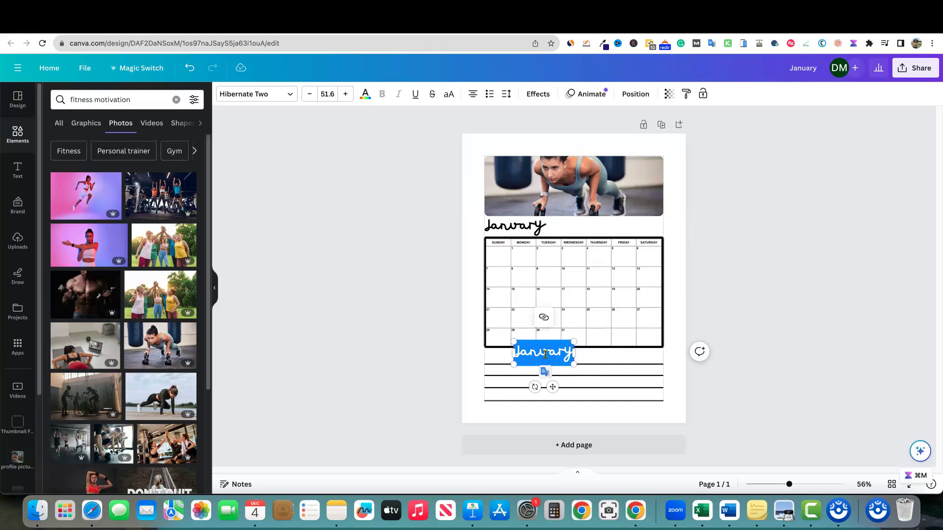
{"action": "type", "text": "notes"}
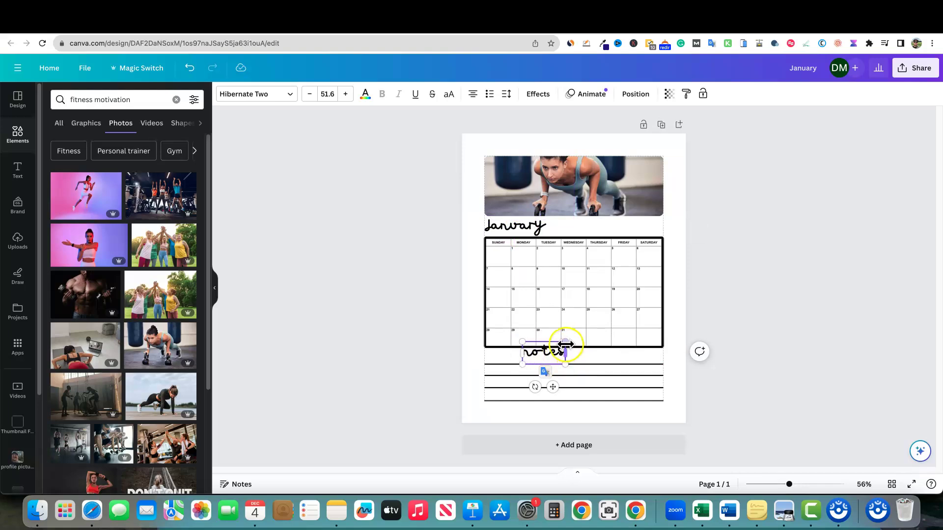
{"action": "left_click_drag", "start_coordinate": [566, 342], "coordinate": [507, 358]}
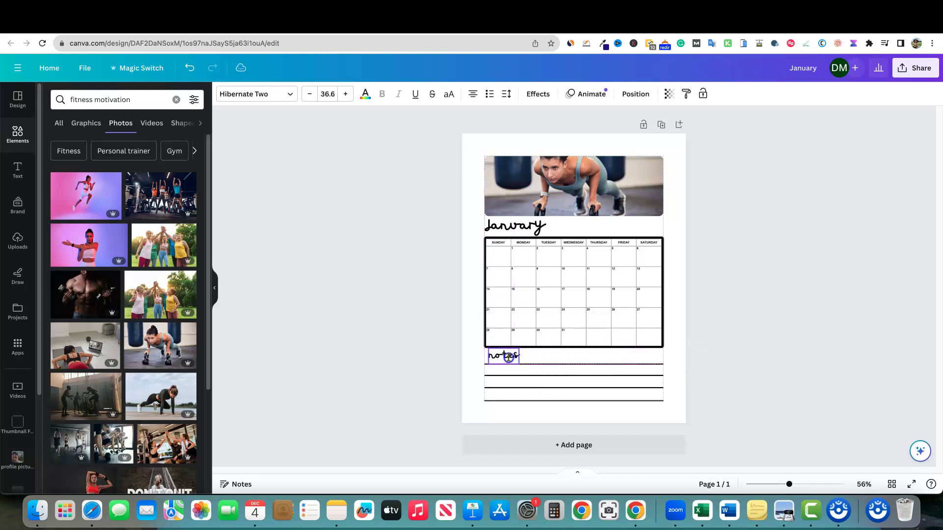
{"action": "left_click", "coordinate": [438, 349]}
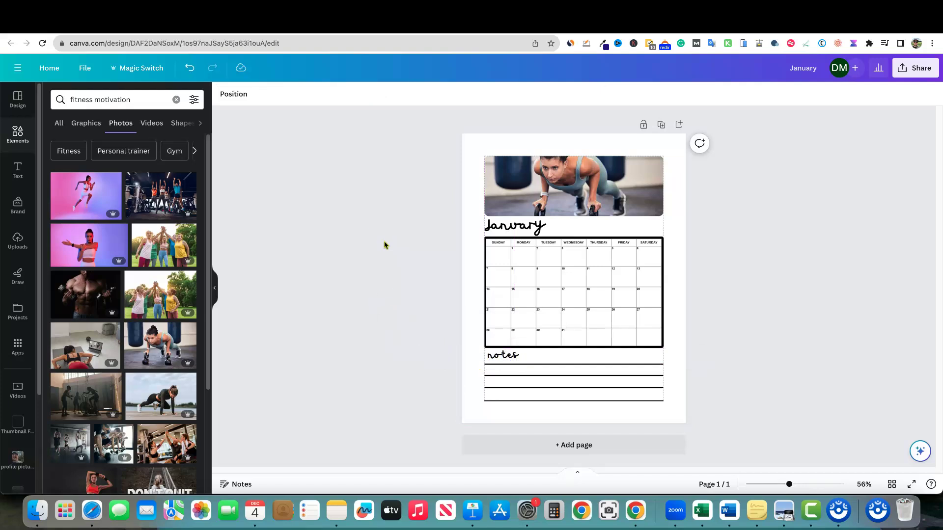
Step: Delete the fitness photo so the header frame shows its empty placeholder
{"action": "left_click", "coordinate": [535, 184]}
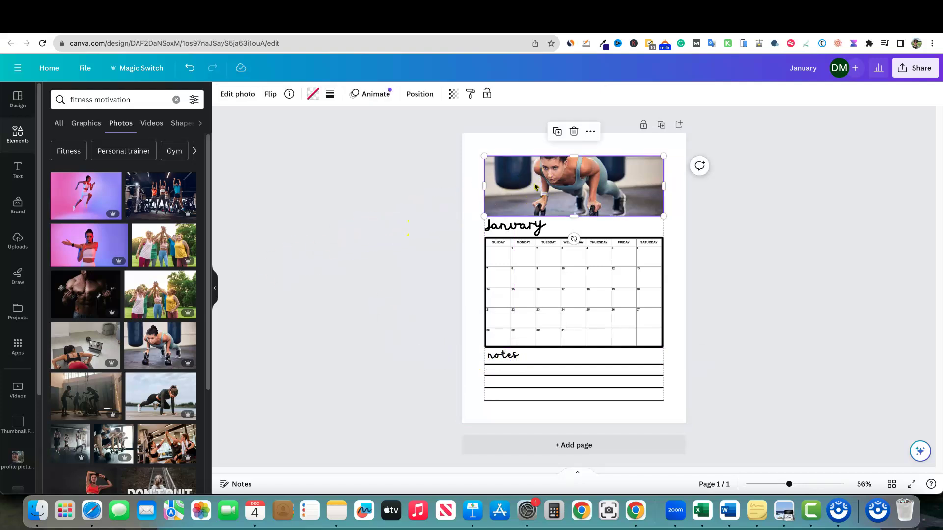
{"action": "key", "text": "Delete"}
{"action": "left_click", "coordinate": [827, 246]}
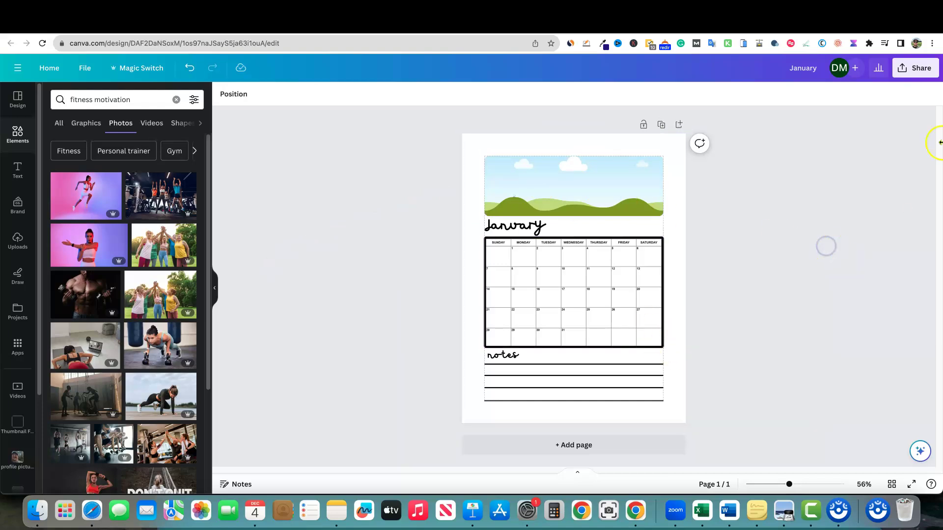
Step: Create a template link for the design from Share and copy it
{"action": "left_click", "coordinate": [928, 72]}
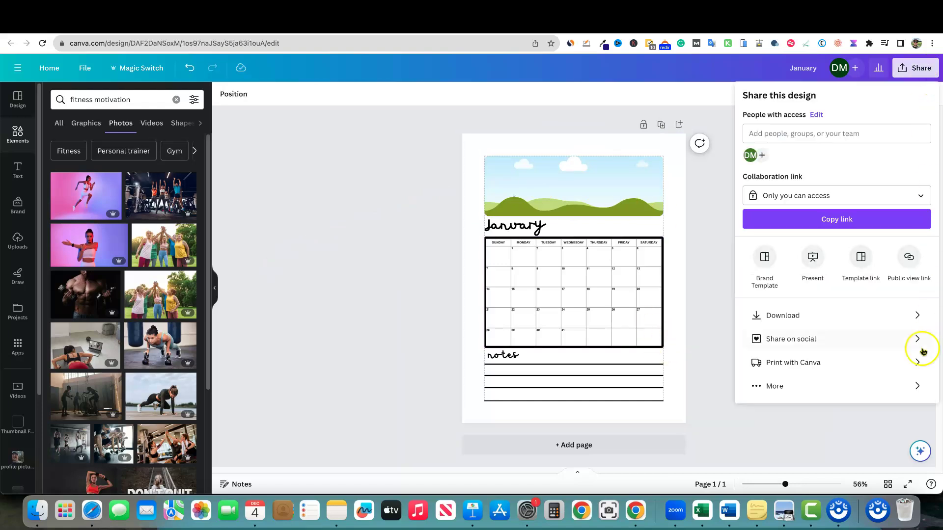
{"action": "left_click", "coordinate": [861, 259]}
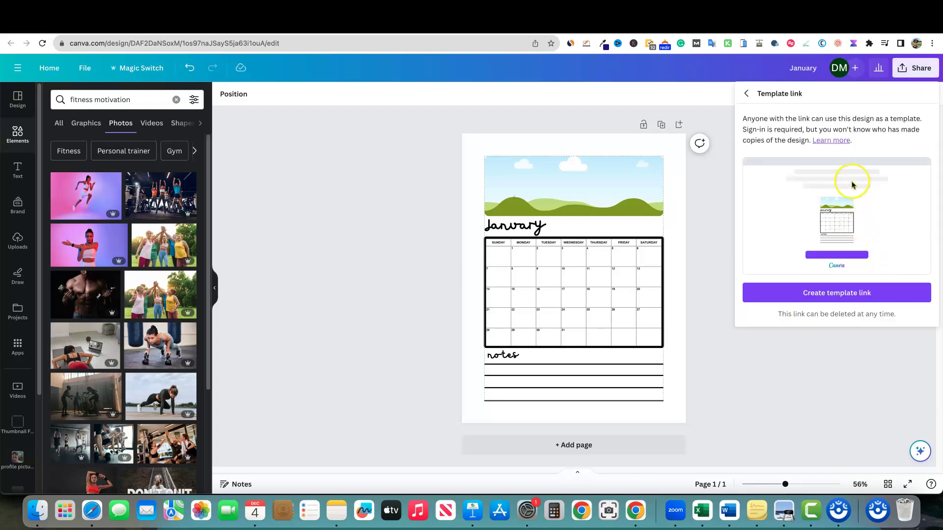
{"action": "left_click", "coordinate": [837, 294]}
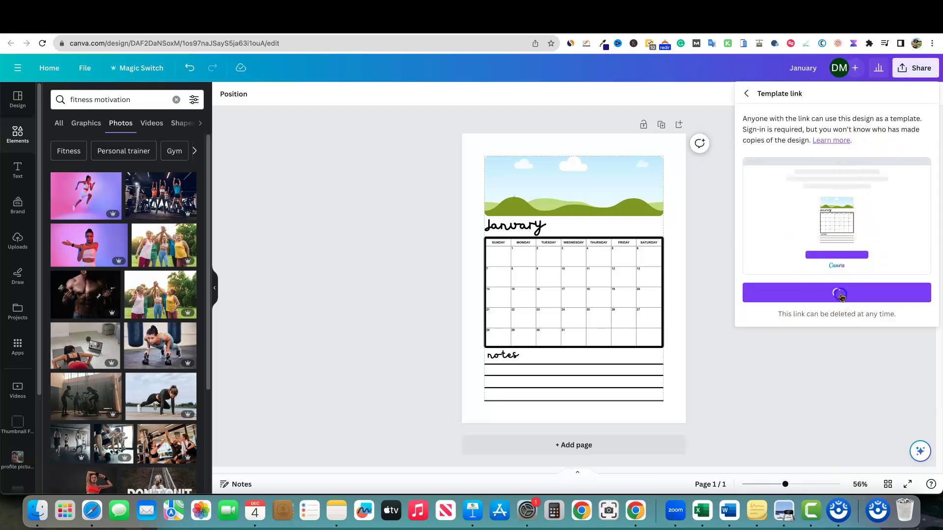
{"action": "left_click", "coordinate": [910, 286]}
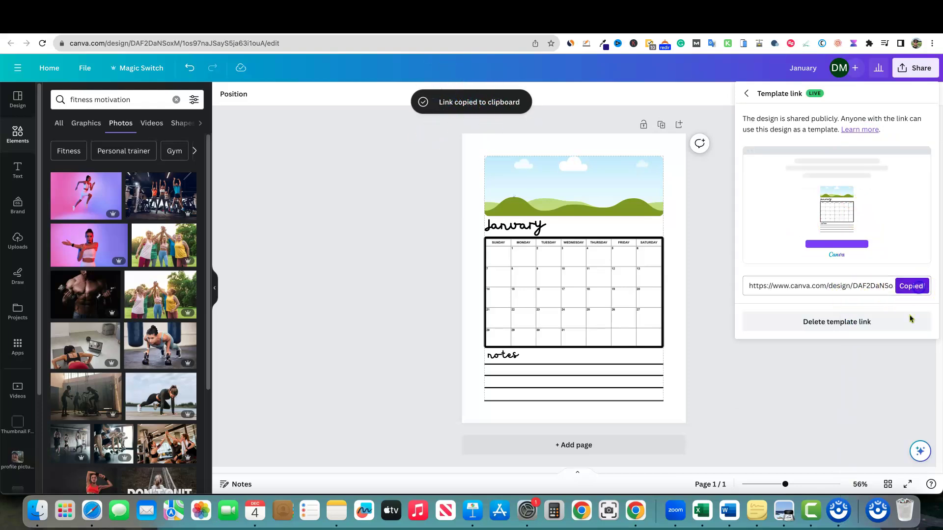
Step: Open a new Chrome Incognito window from the Dock icon's menu
{"action": "right_click", "coordinate": [636, 513]}
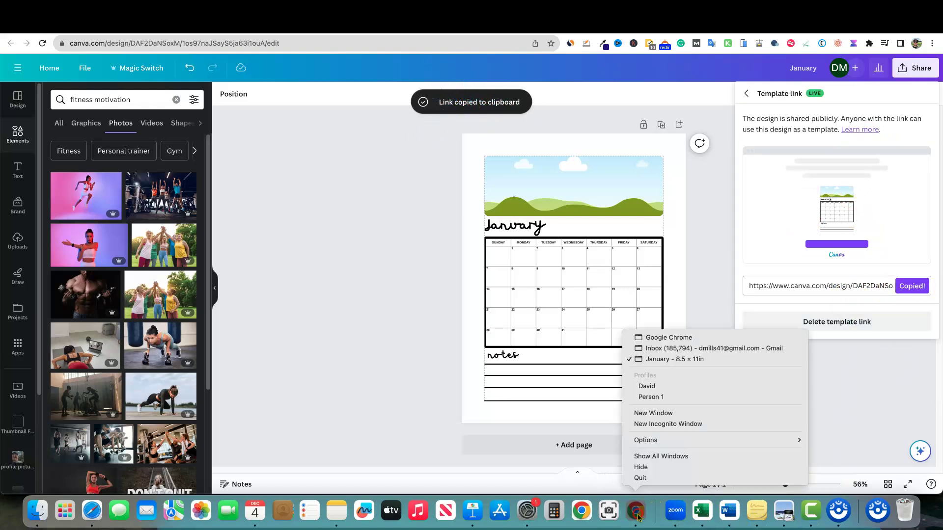
{"action": "left_click", "coordinate": [665, 424]}
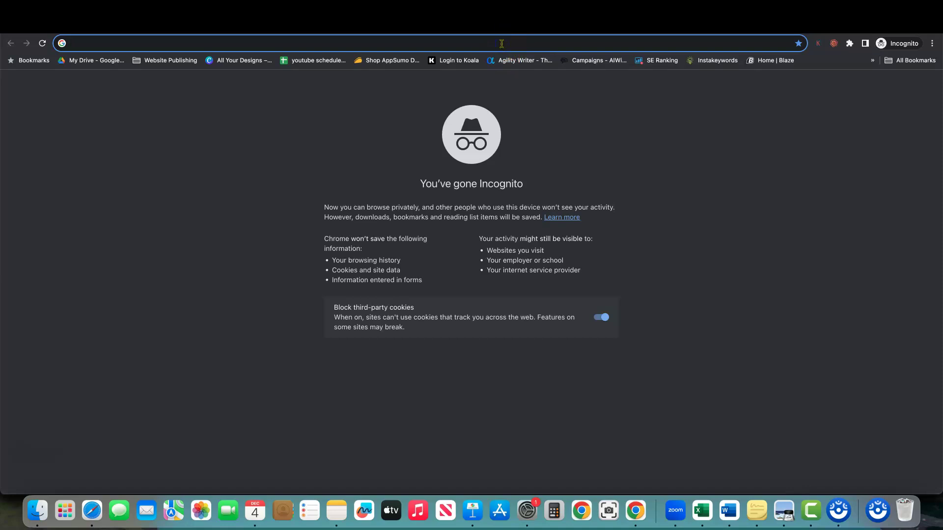
Step: Load the copied template link in Incognito, review the shared template page, then close the window
{"action": "key", "text": "super+v"}
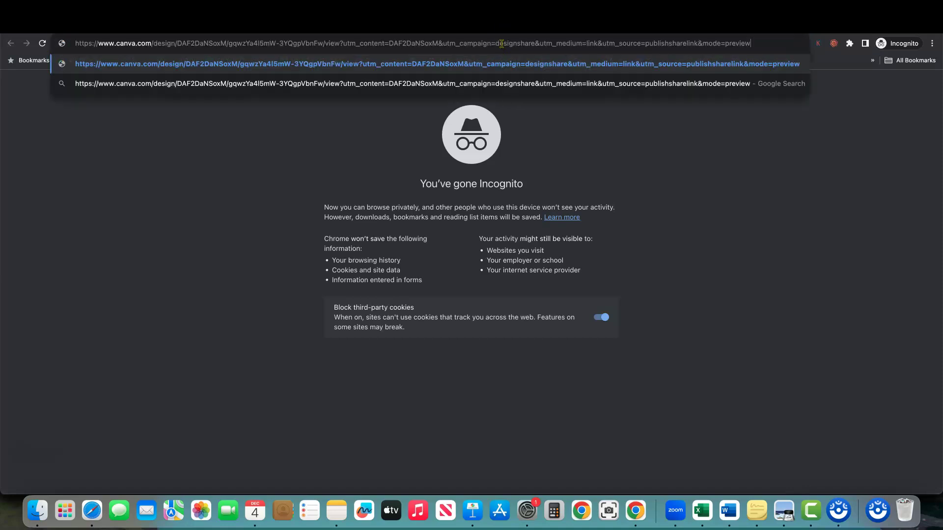
{"action": "key", "text": "Return"}
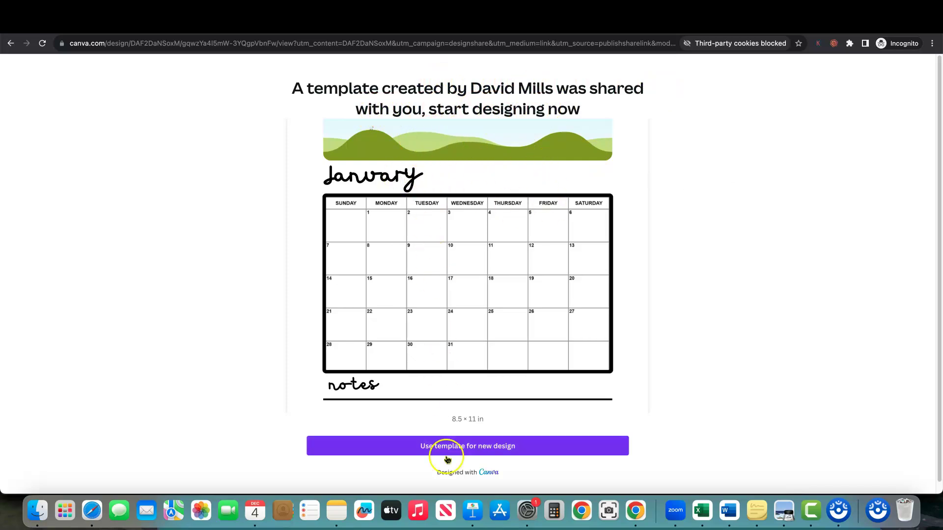
{"action": "scroll", "coordinate": [491, 447], "scroll_direction": "down", "scroll_amount": 1}
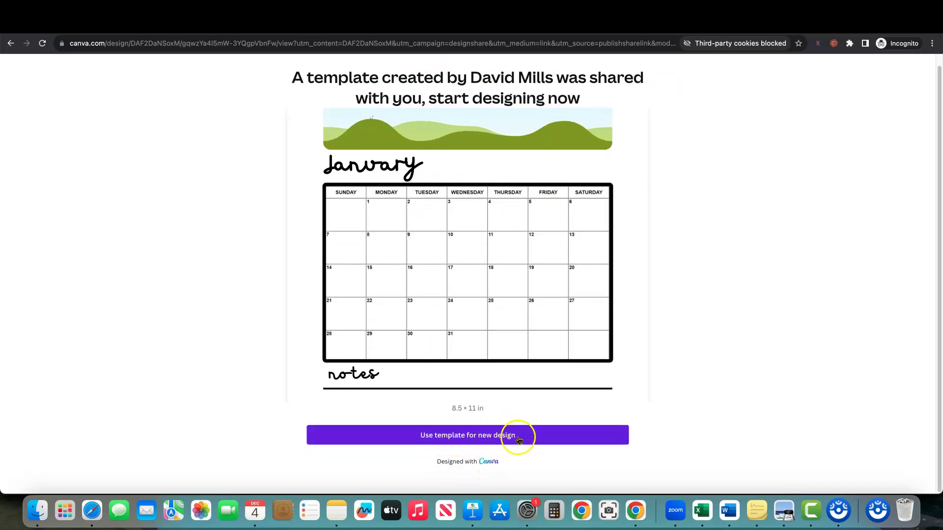
{"action": "scroll", "coordinate": [495, 191], "scroll_direction": "up", "scroll_amount": 1}
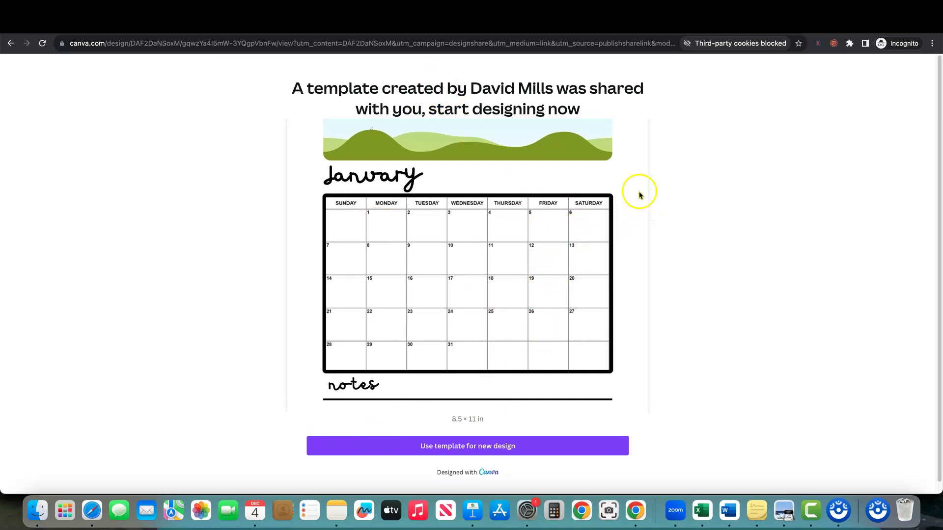
{"action": "left_click", "coordinate": [10, 17]}
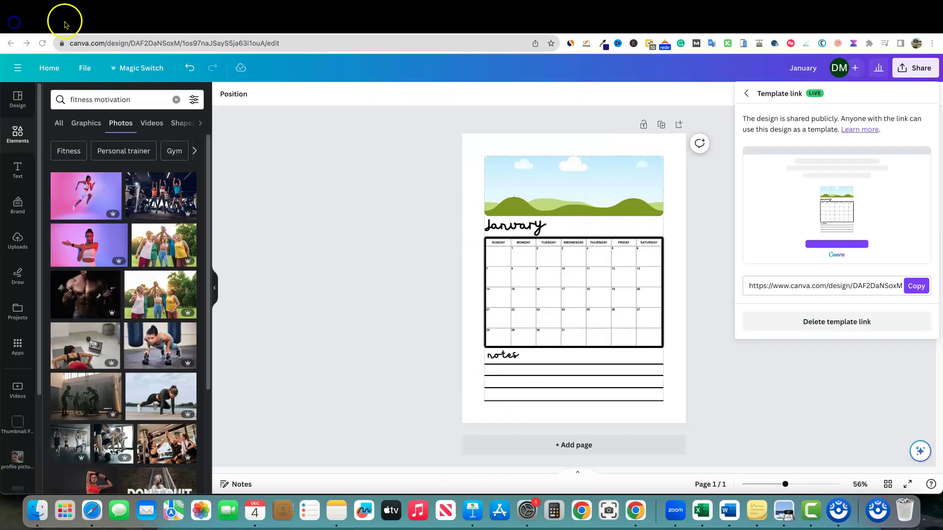
Step: View the bonus Canva frame bundle image on the Etsy 'Set of 8 - 2024 Editable Calendars' listing
{"action": "left_click", "coordinate": [766, 20]}
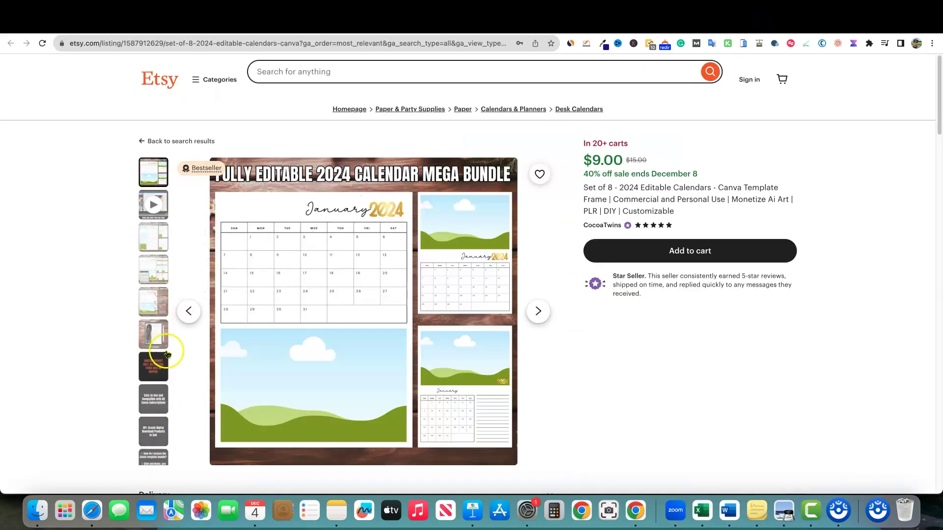
{"action": "left_click", "coordinate": [156, 274]}
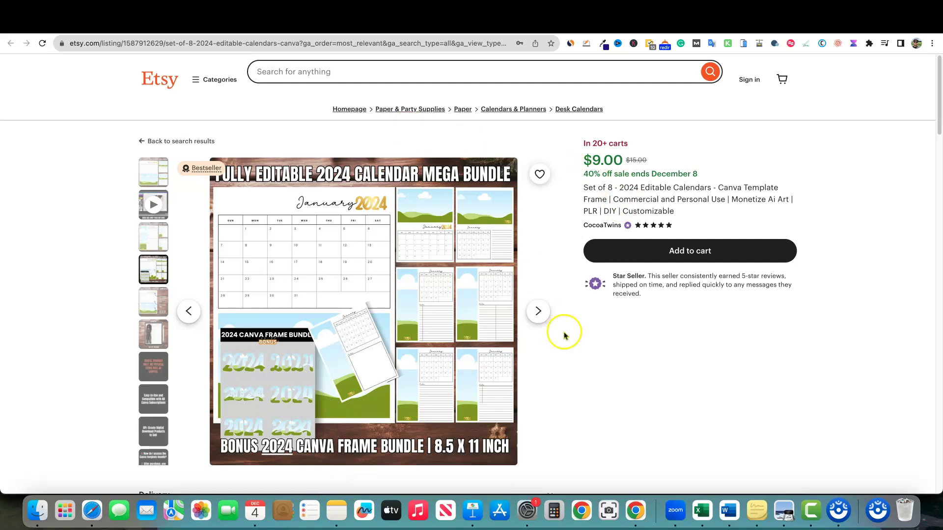
Step: Show the Canva Creatives Hub Videos page on YouTube with the vidIQ popup dismissed and sidebar collapsed
{"action": "left_click", "coordinate": [78, 27]}
{"action": "key", "text": "Escape"}
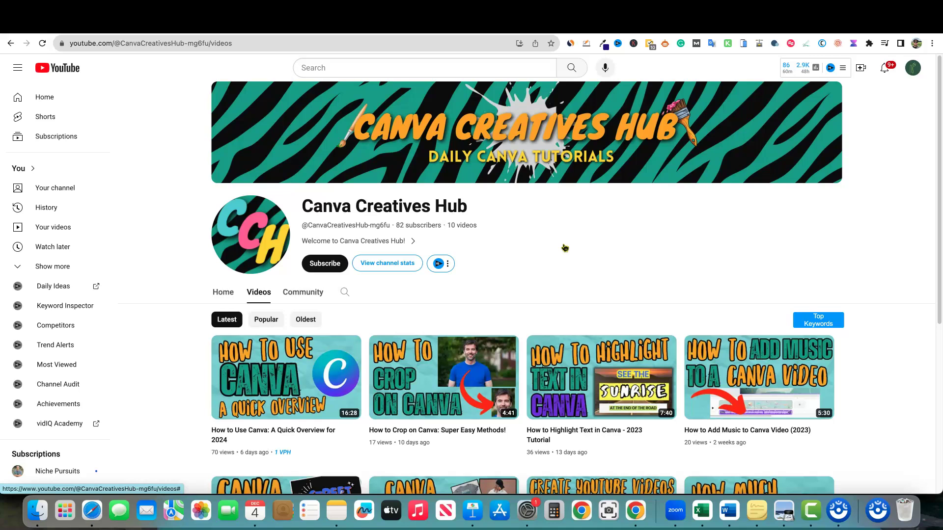
{"action": "left_click", "coordinate": [597, 244]}
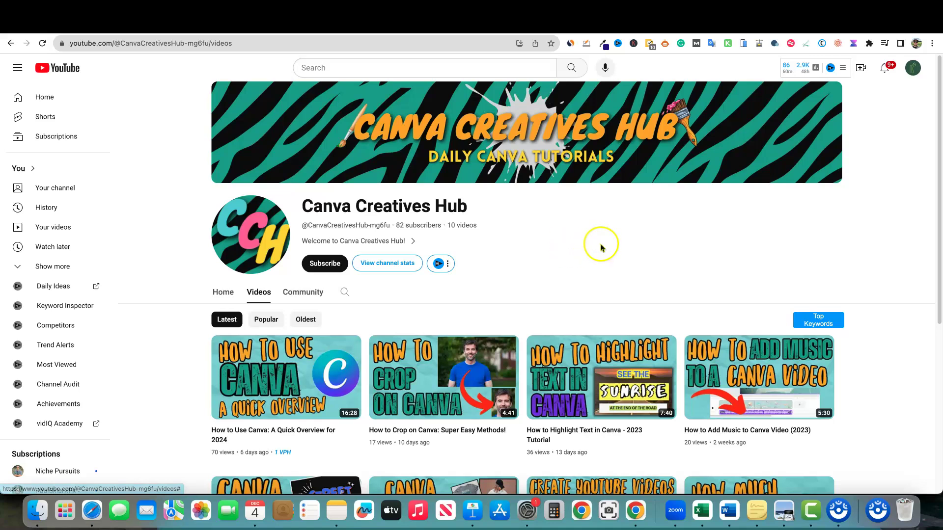
{"action": "left_click", "coordinate": [31, 74]}
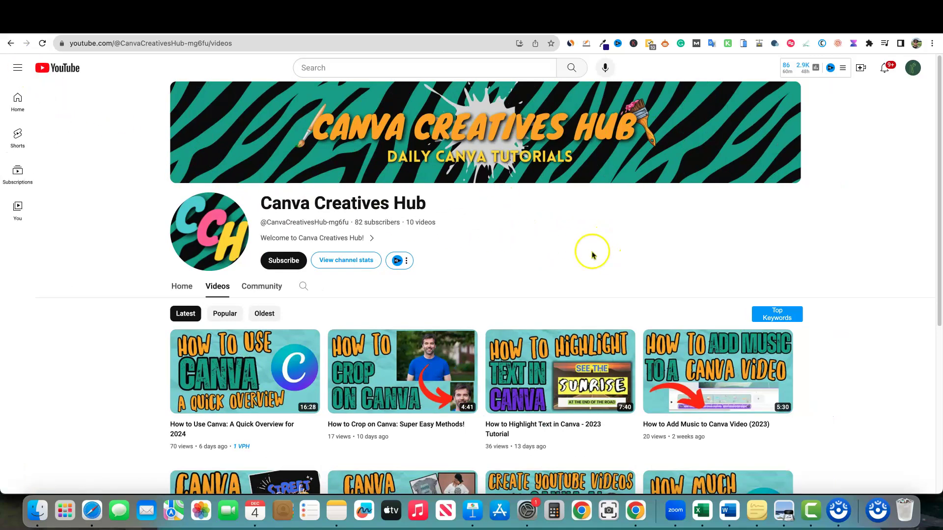